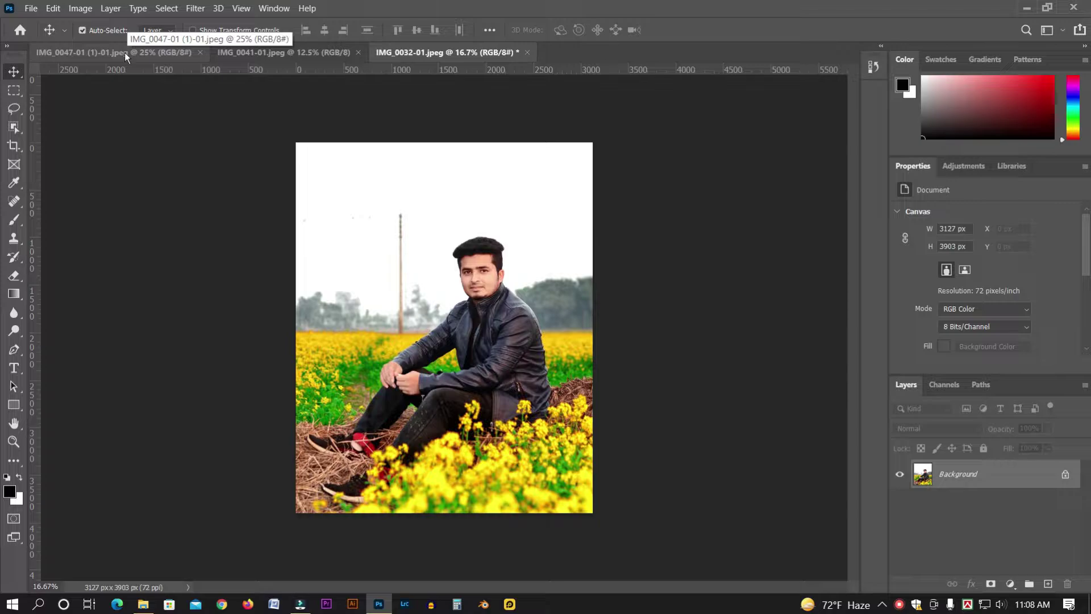
Look through the three open portrait photos to compare their skies
key("ctrl+Tab")
key("ctrl+Tab")
key("ctrl+Tab")
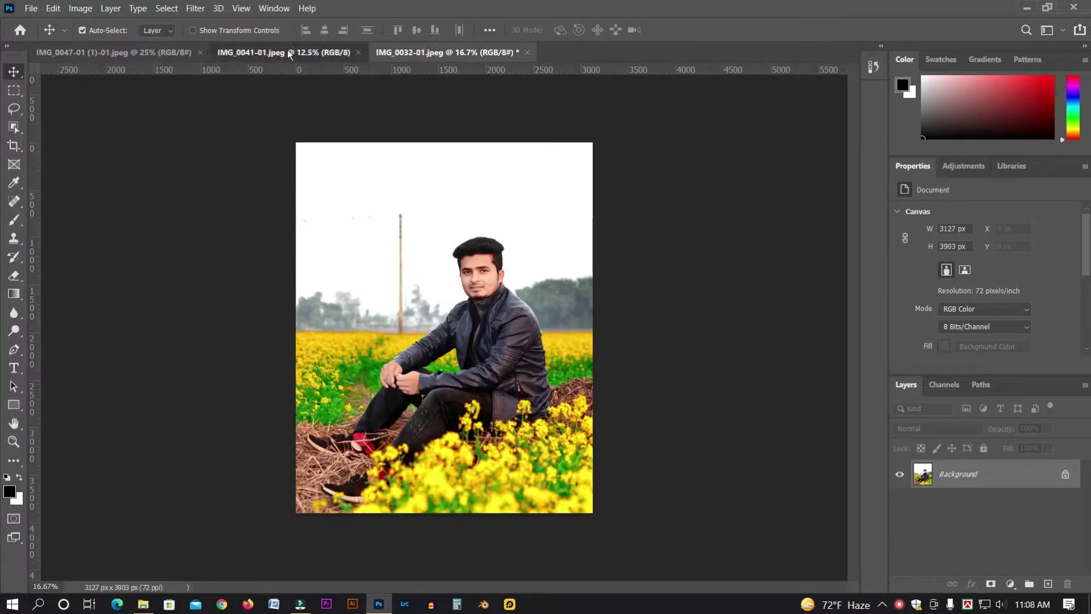
left_click(289, 54)
left_click(142, 49)
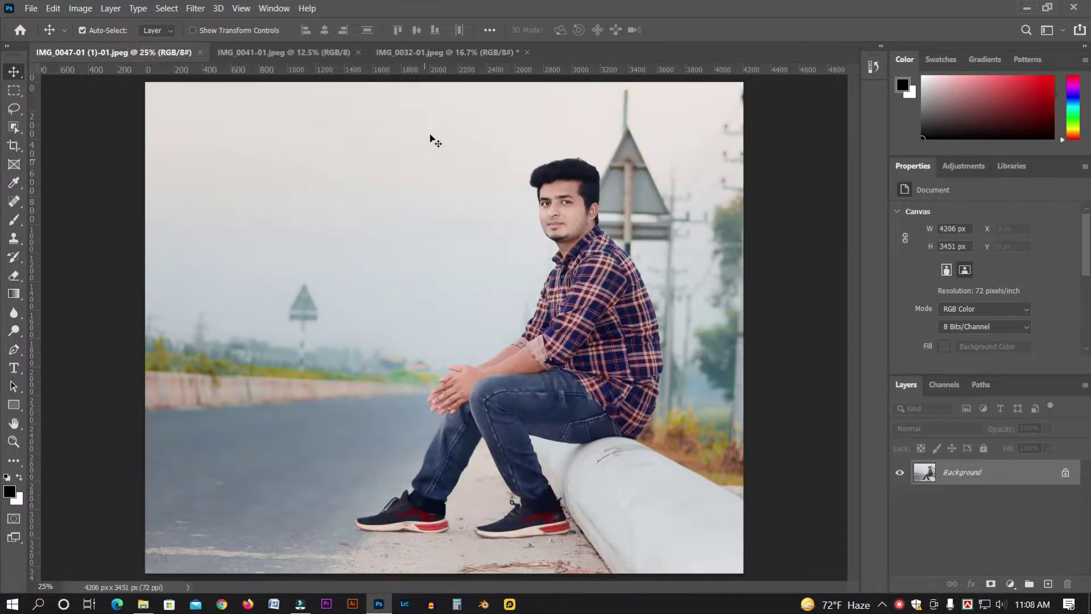
left_click(278, 51)
left_click(453, 51)
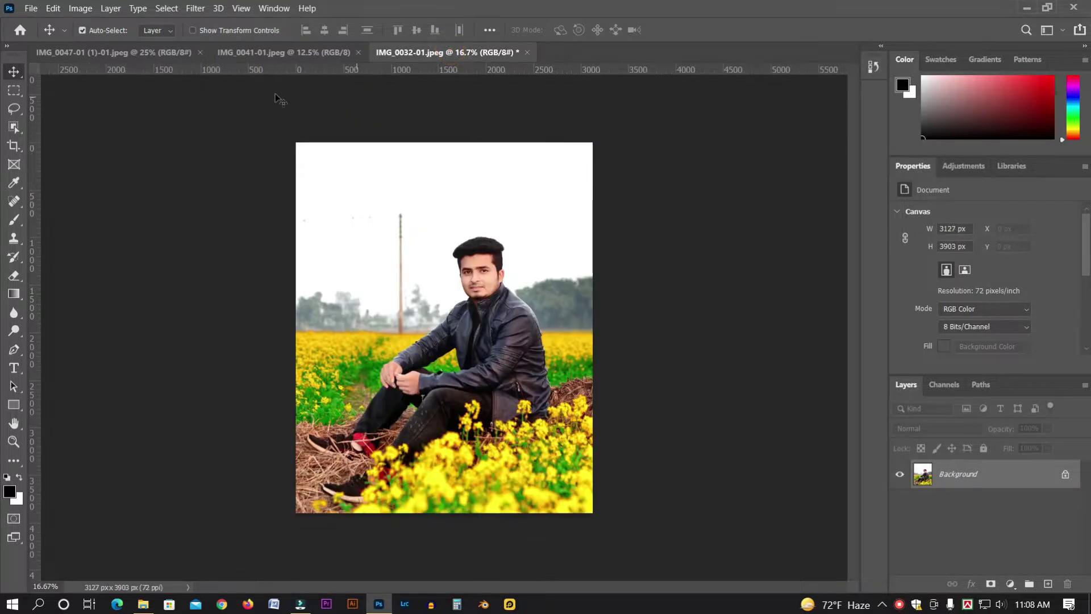
left_click(240, 51)
Start Sky Replacement on IMG_0047-01 (1)-01.jpeg with Fade Edge 0, sky Brightness 50 and Shift Edge -15
left_click(107, 52)
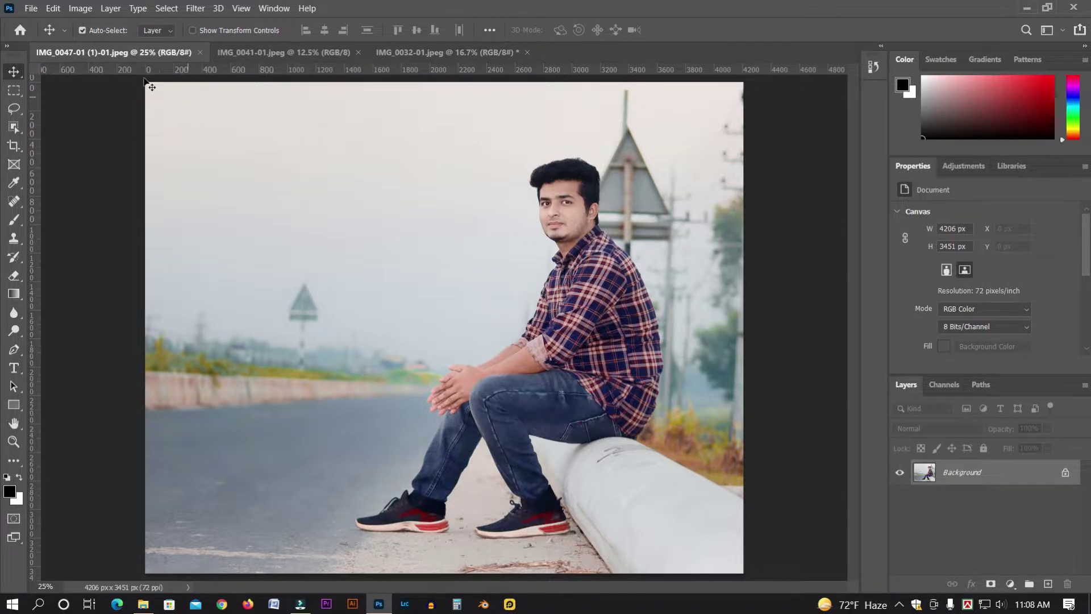
left_click(53, 9)
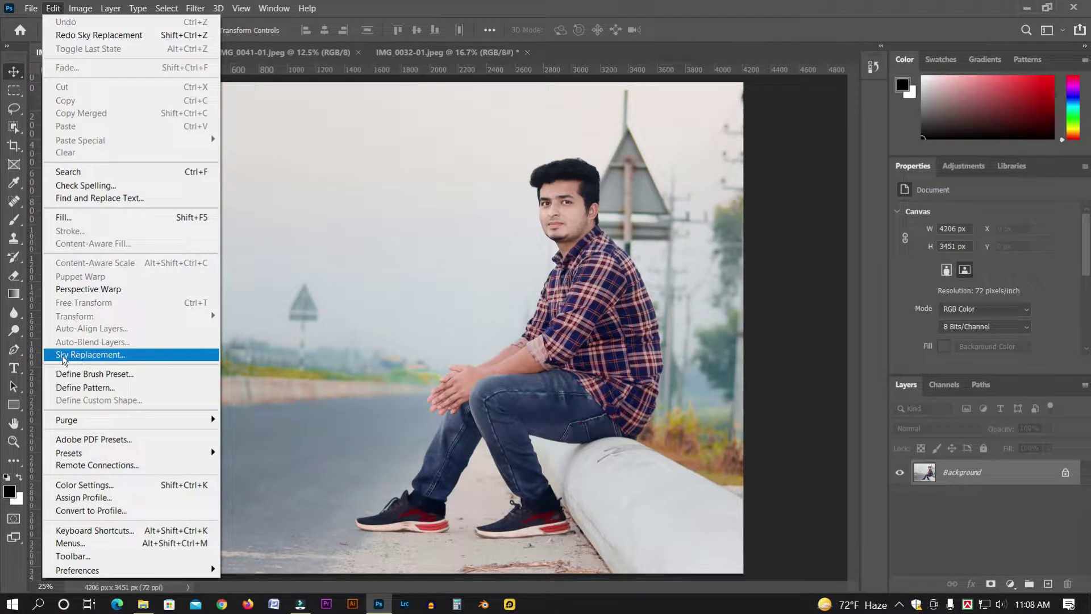
left_click(104, 355)
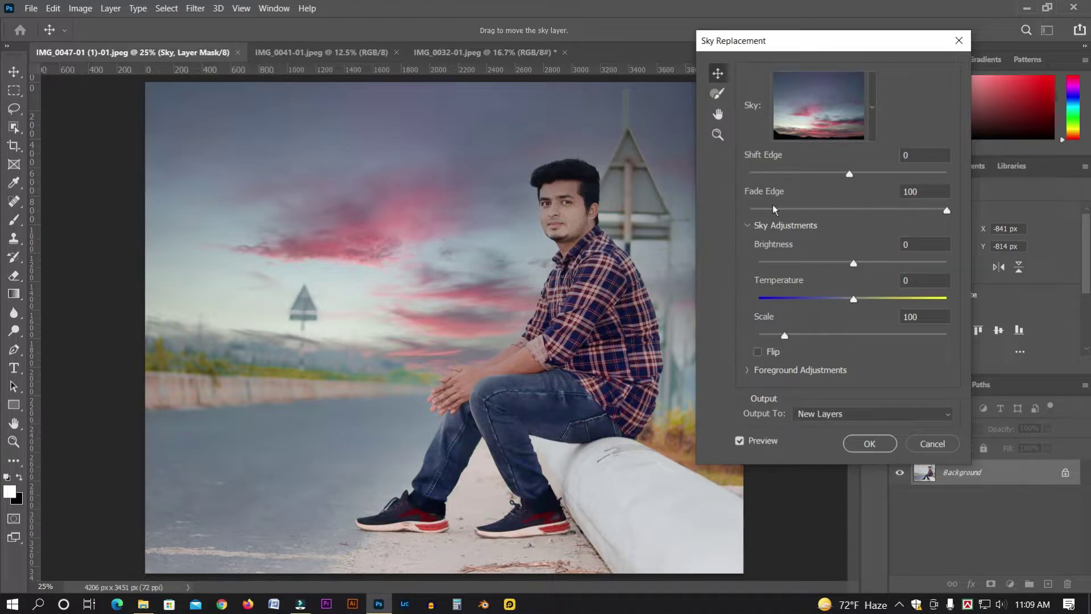
left_click_drag(946, 210, 749, 211)
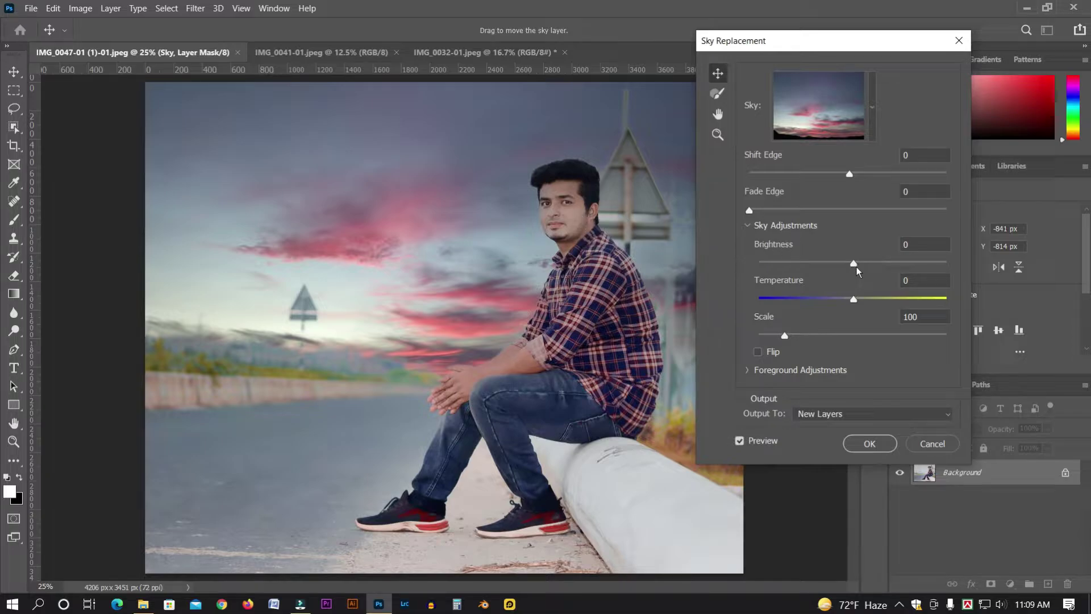
left_click_drag(854, 264, 901, 266)
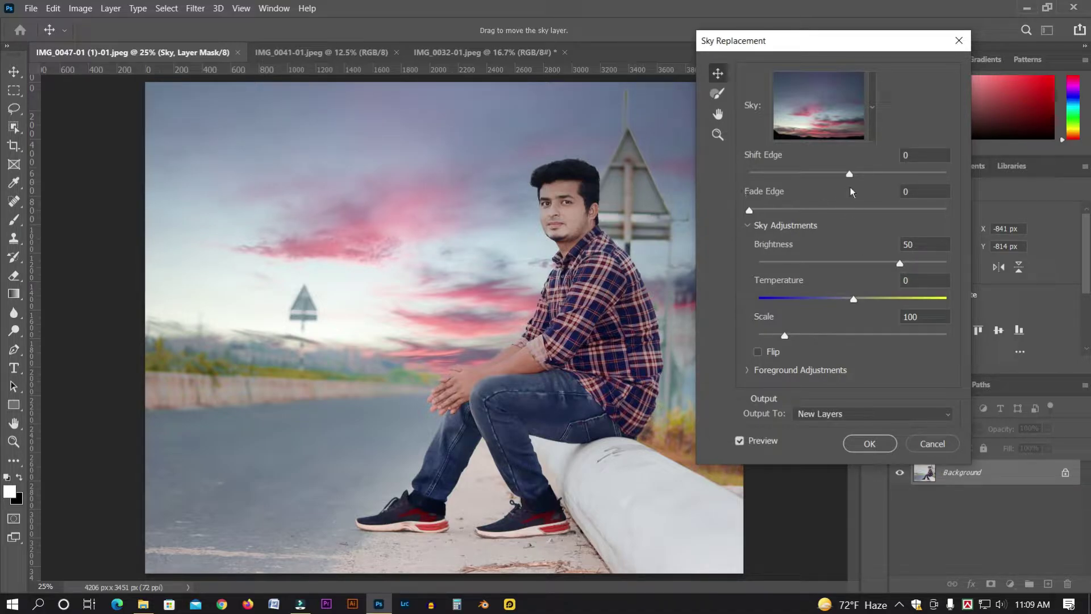
mouse_move(849, 178)
left_mouse_down()
mouse_move(824, 178)
mouse_move(835, 177)
left_mouse_up()
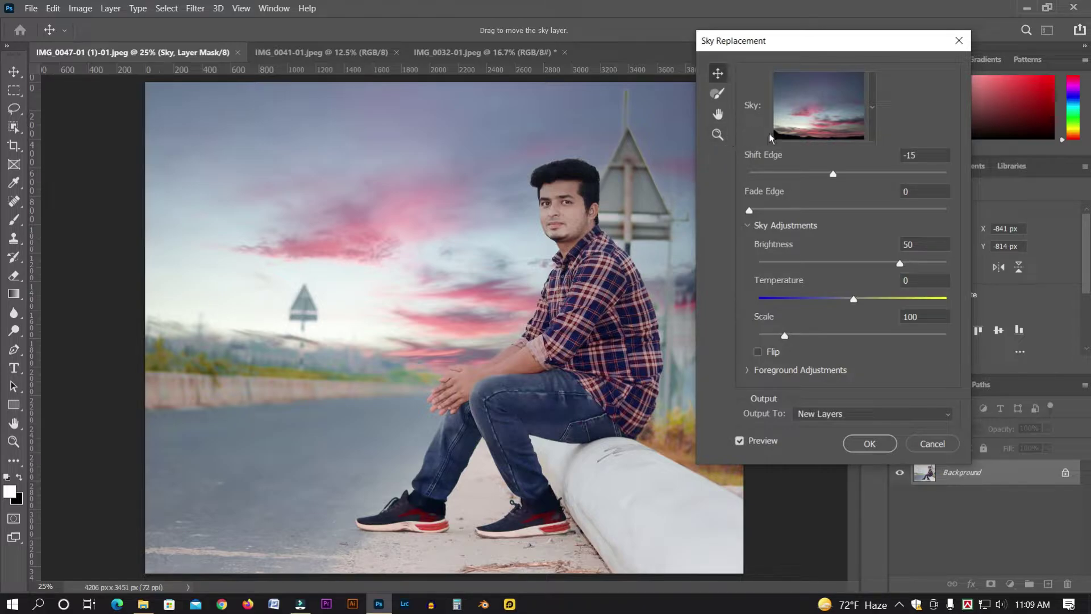
Try the first four Blue Skies presets, from clear blue to white clouds, as the replacement sky
left_click(871, 119)
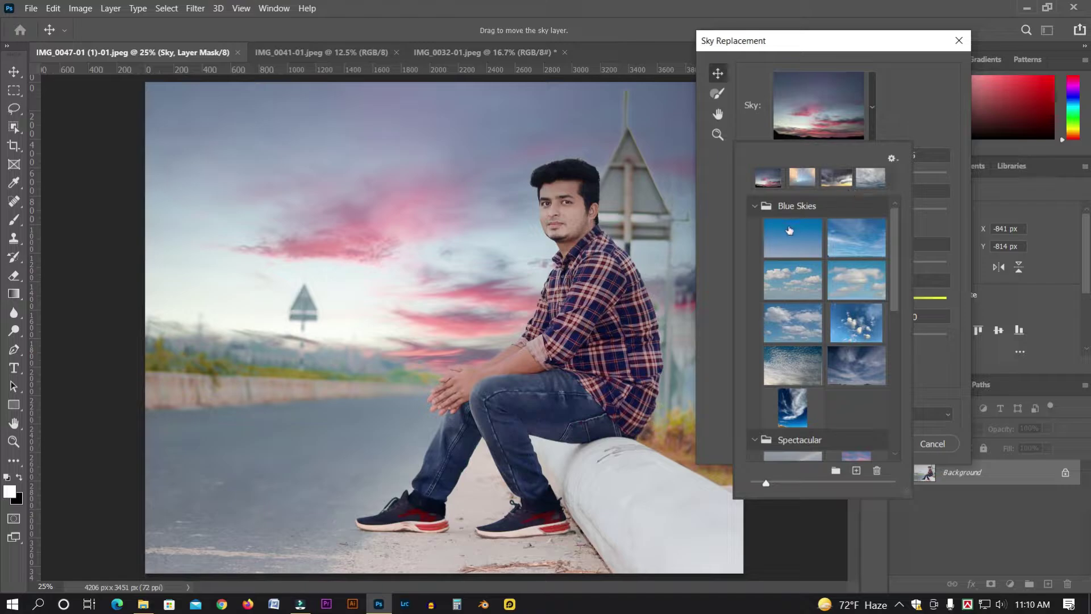
left_click(787, 232)
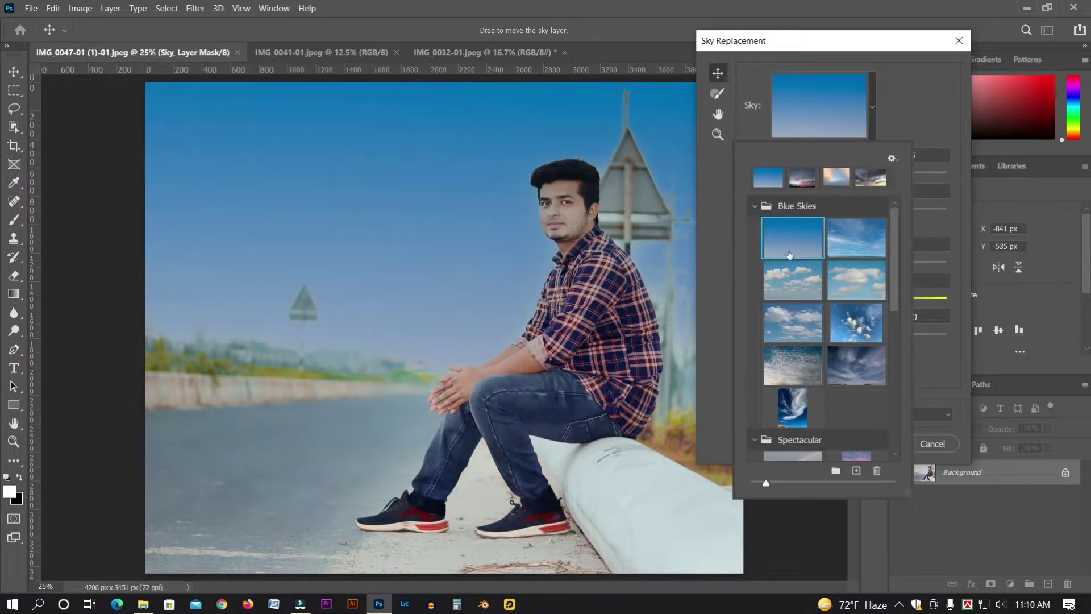
left_click(872, 232)
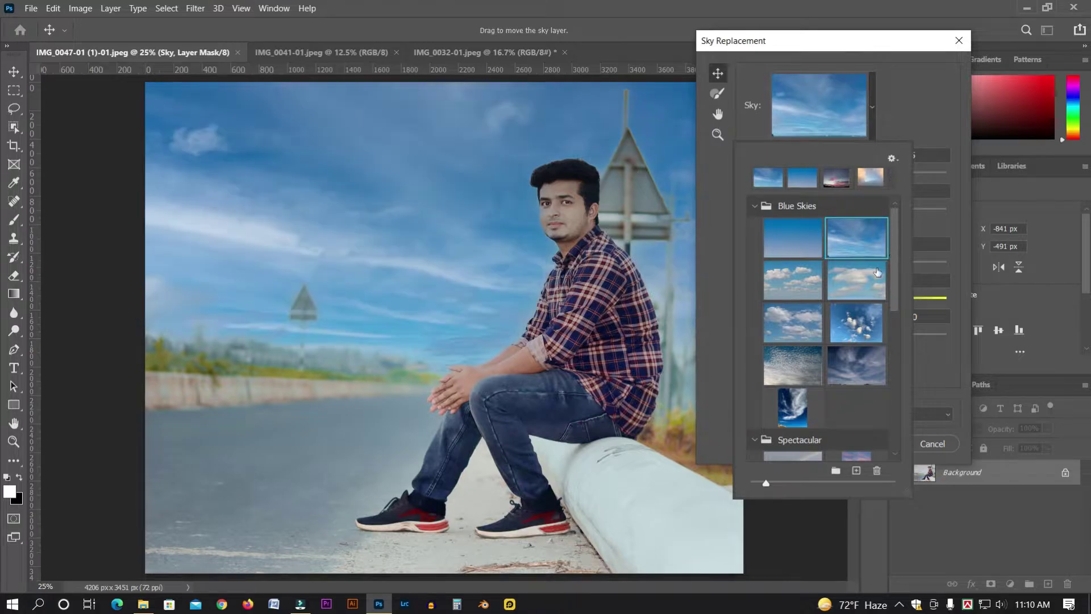
left_click(769, 281)
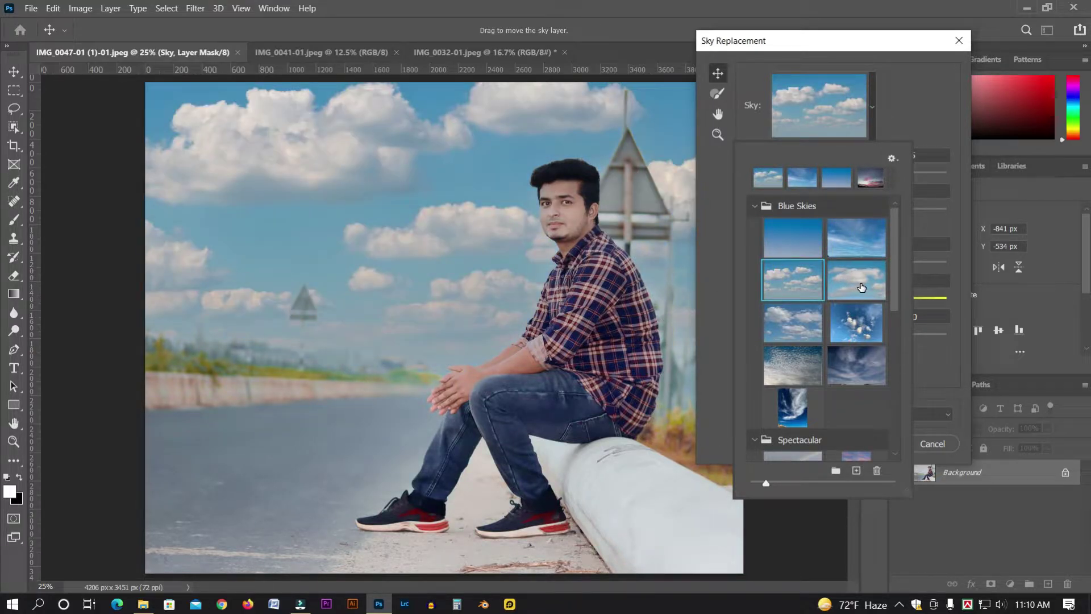
left_click(861, 287)
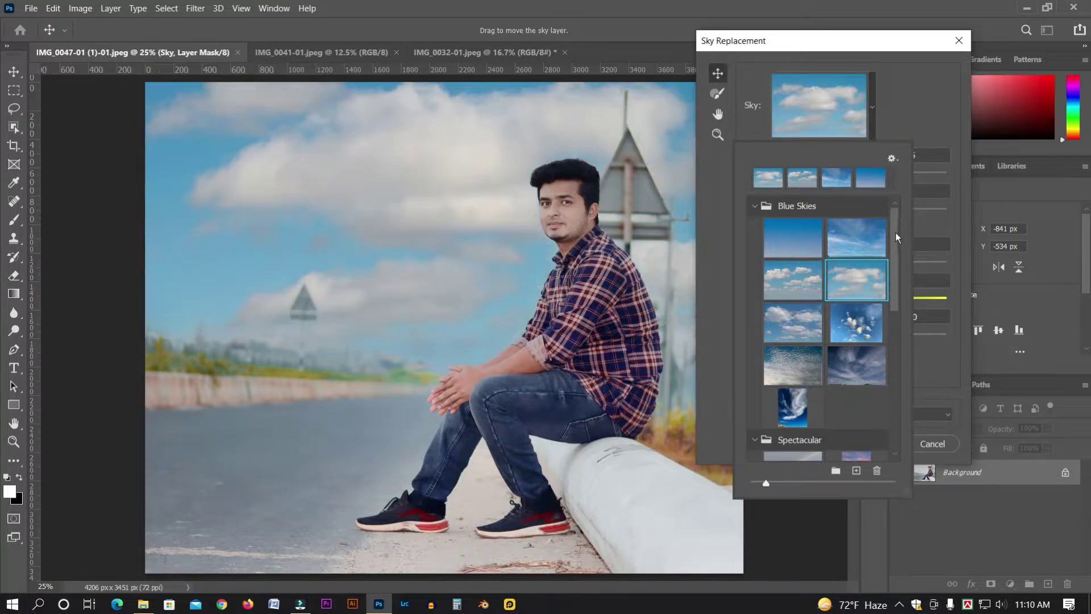
Try the two fiery red sky presets from the Spectacular group as the replacement sky
left_click_drag(895, 233, 895, 288)
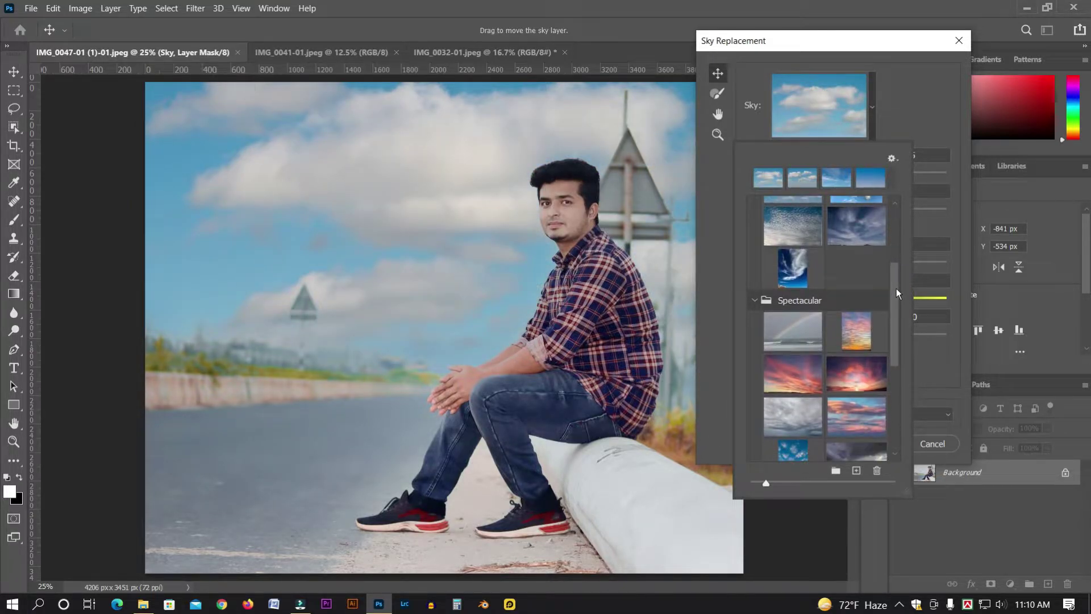
left_click(864, 372)
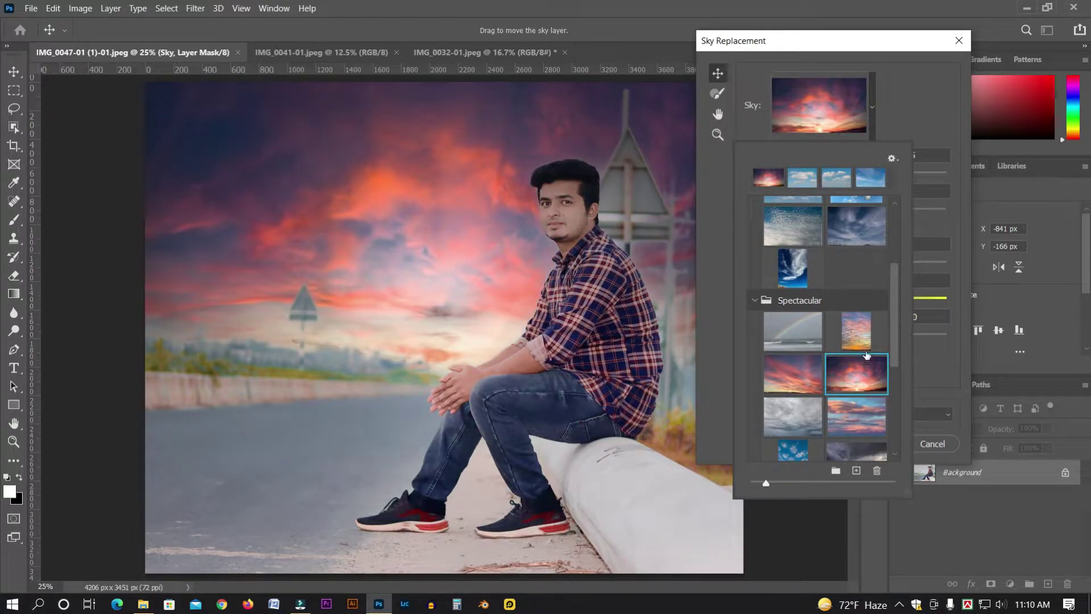
left_click(817, 375)
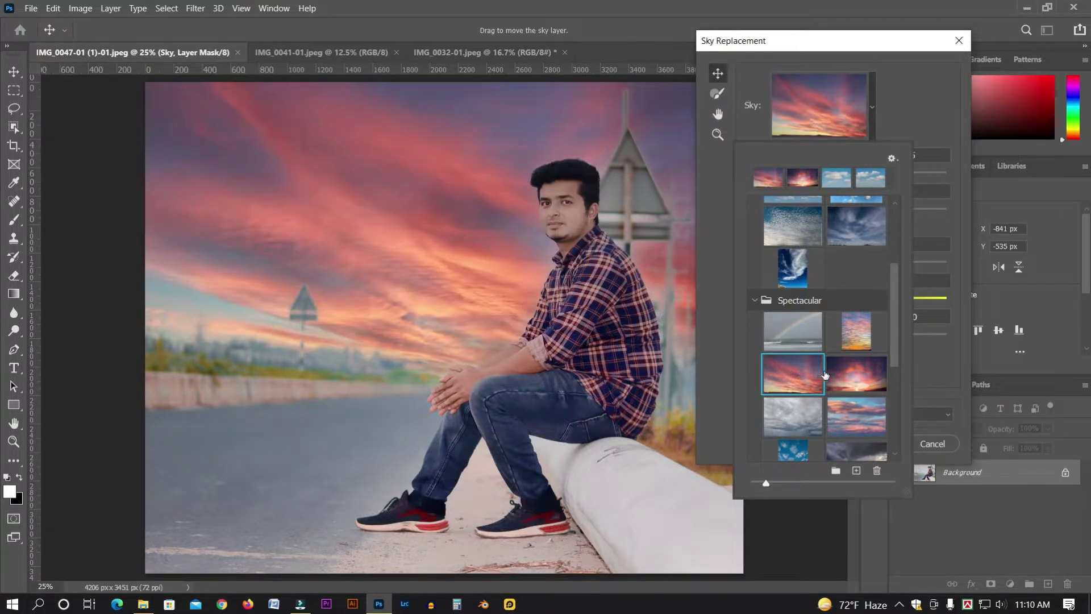
Compare presets in the Sunsets group and choose the sky with orange clouds above a dark horizon
left_click_drag(897, 315, 888, 398)
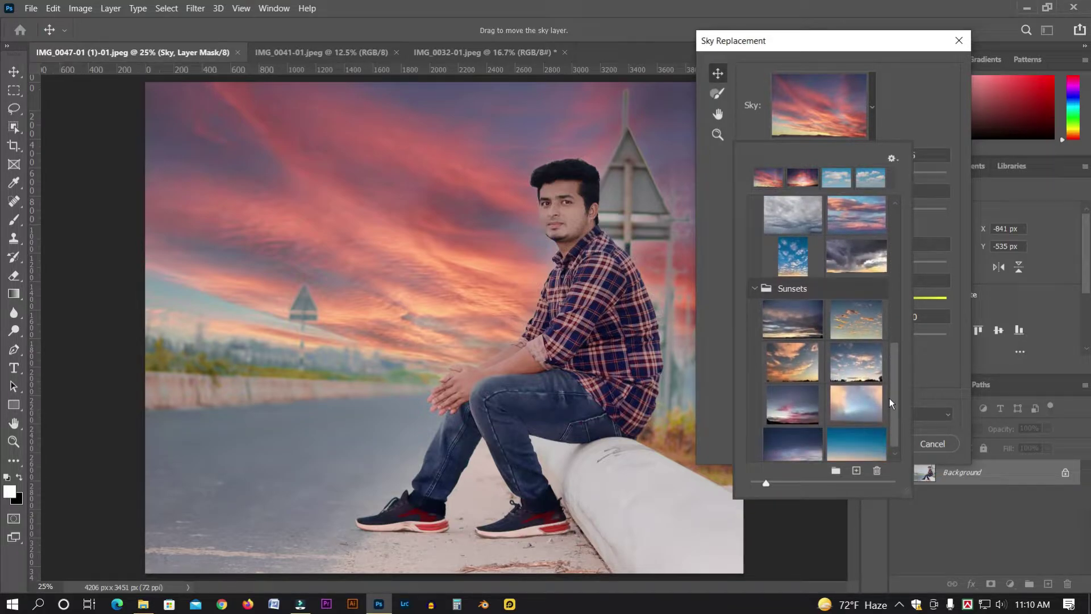
left_click(861, 398)
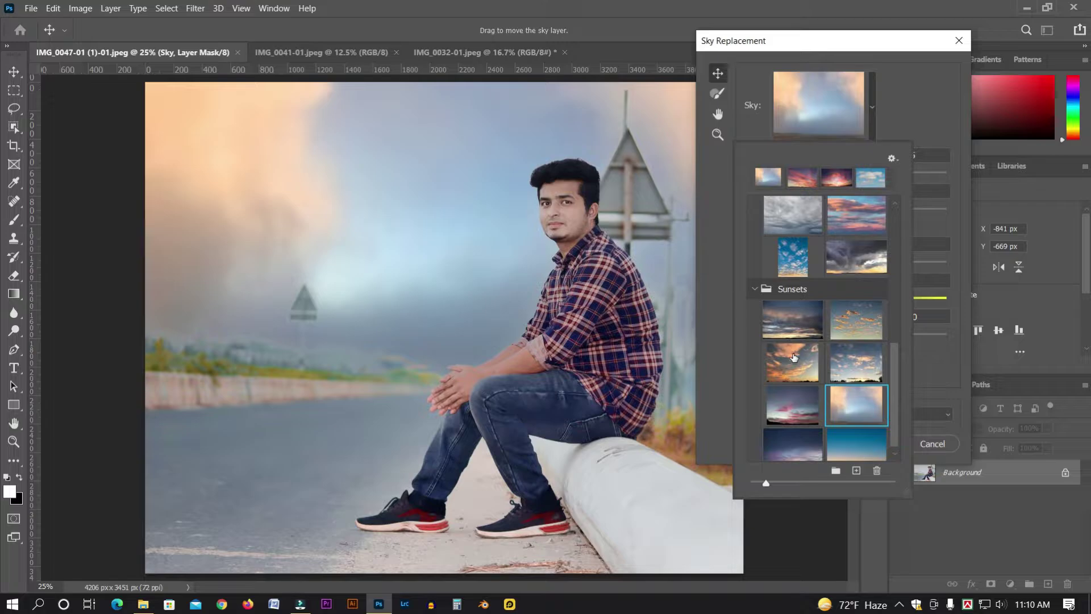
left_click(793, 321)
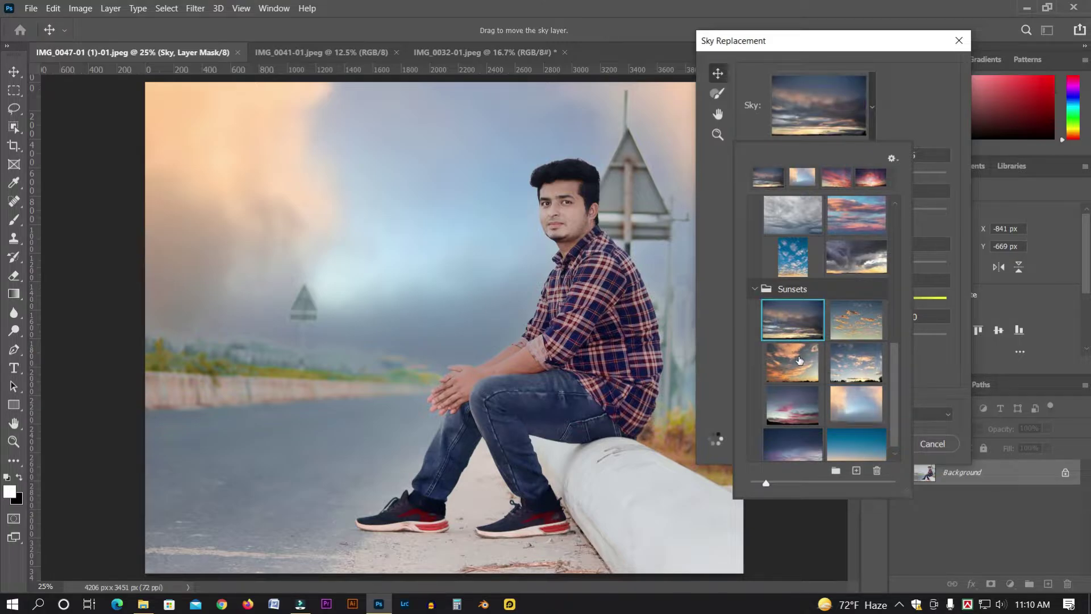
left_click(804, 357)
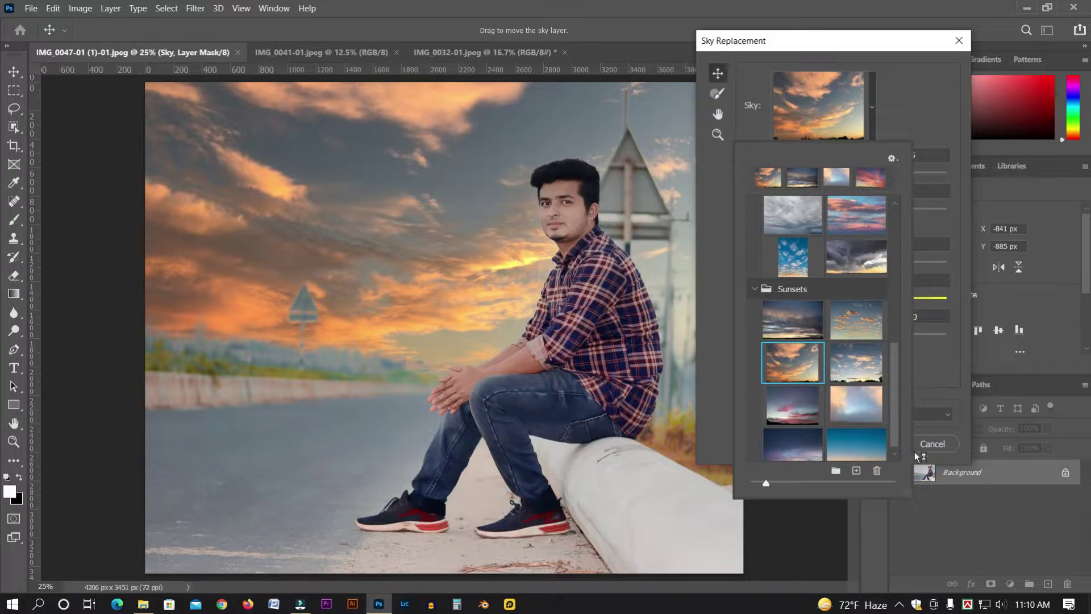
left_click(929, 250)
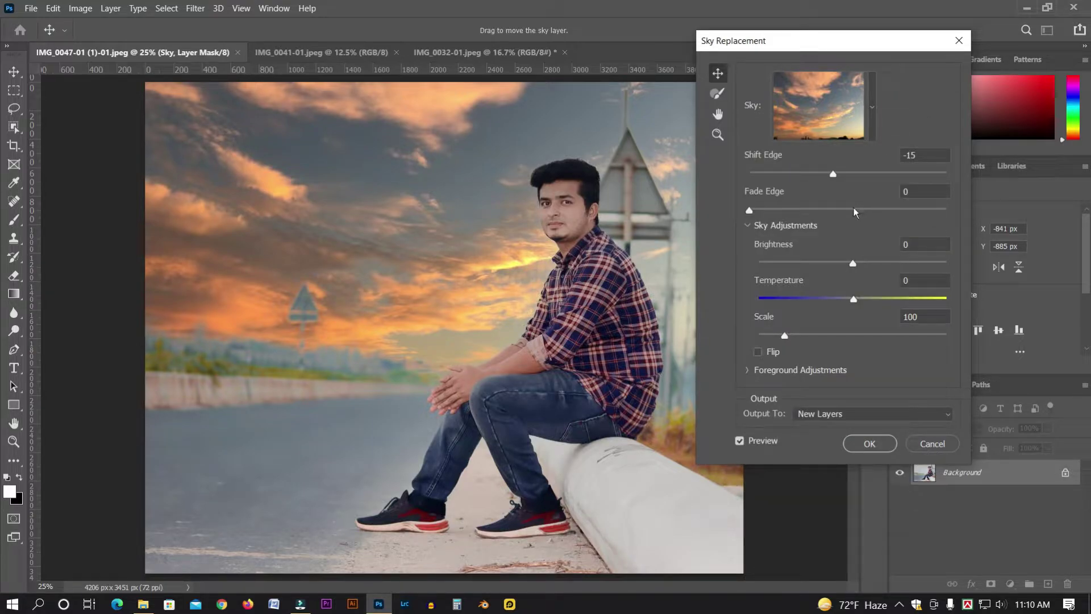
Set Shift Edge to -62 and sky Brightness to 45, and apply the sky replacement as new layers
left_click_drag(833, 175, 788, 177)
left_click_drag(855, 267, 894, 263)
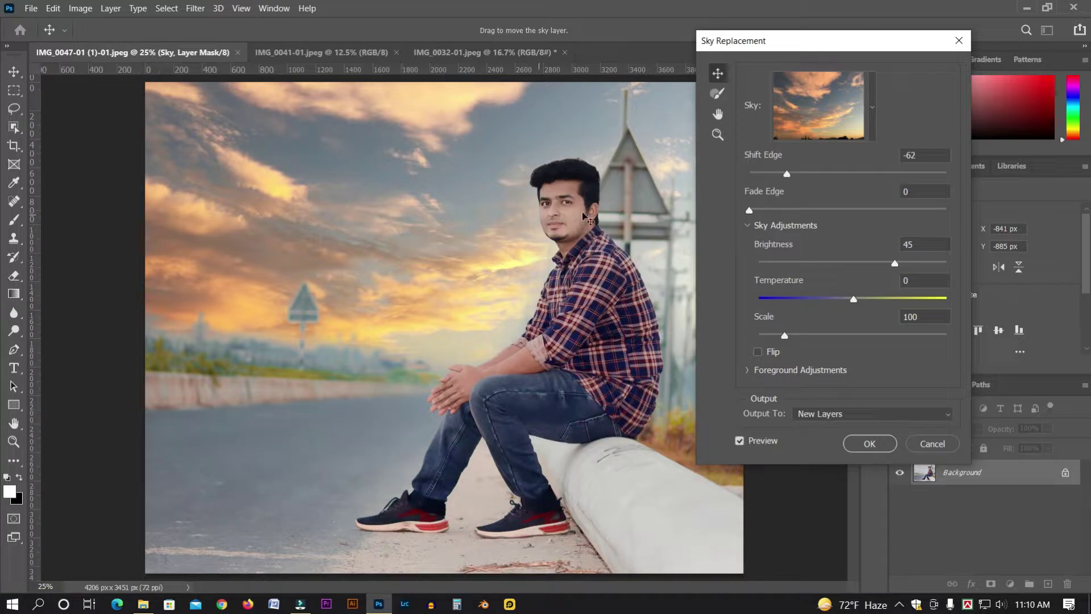
left_click(890, 442)
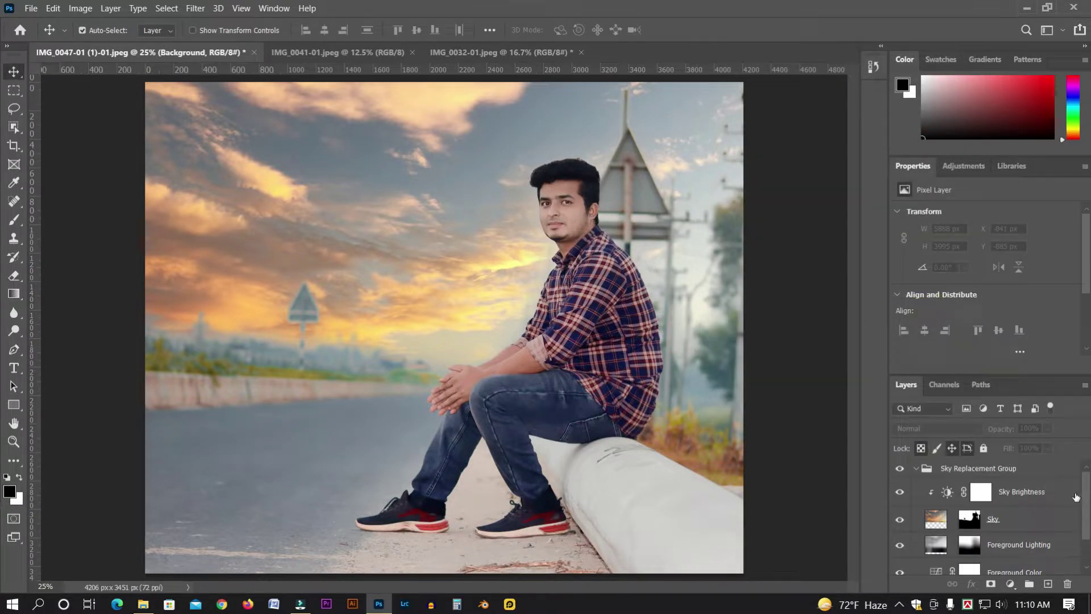
Select the whole canvas and merge the Sky Replacement Group and all its layers with the Background
left_click(1075, 497)
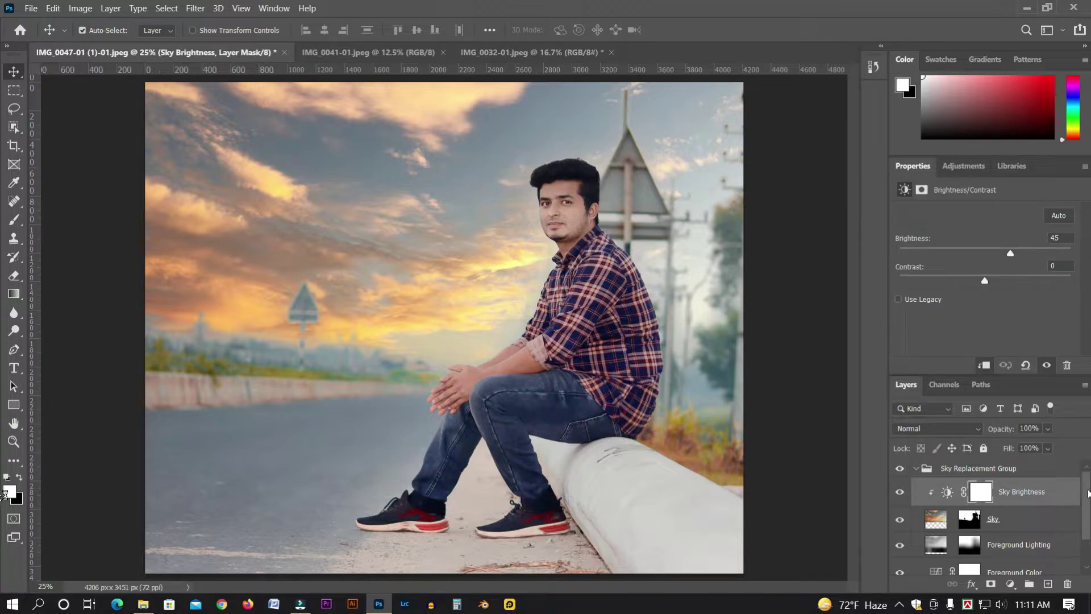
scroll(1088, 493, "down", 1)
left_click(1051, 487)
key("ctrl+a")
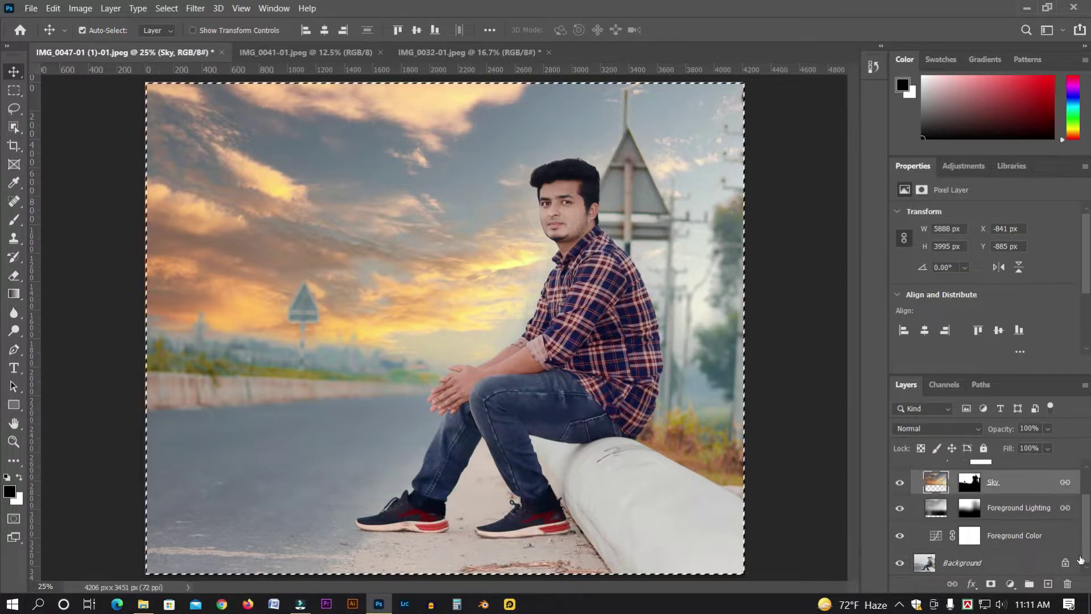
left_click(1074, 562, "shift")
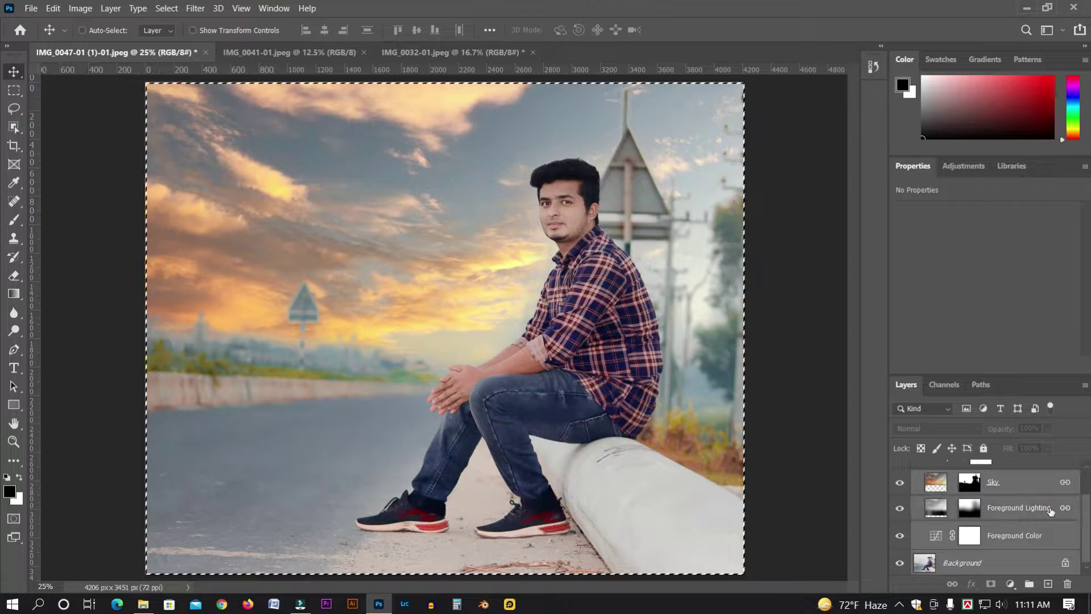
scroll(1039, 500, "up", 1)
left_click(1028, 483, "shift")
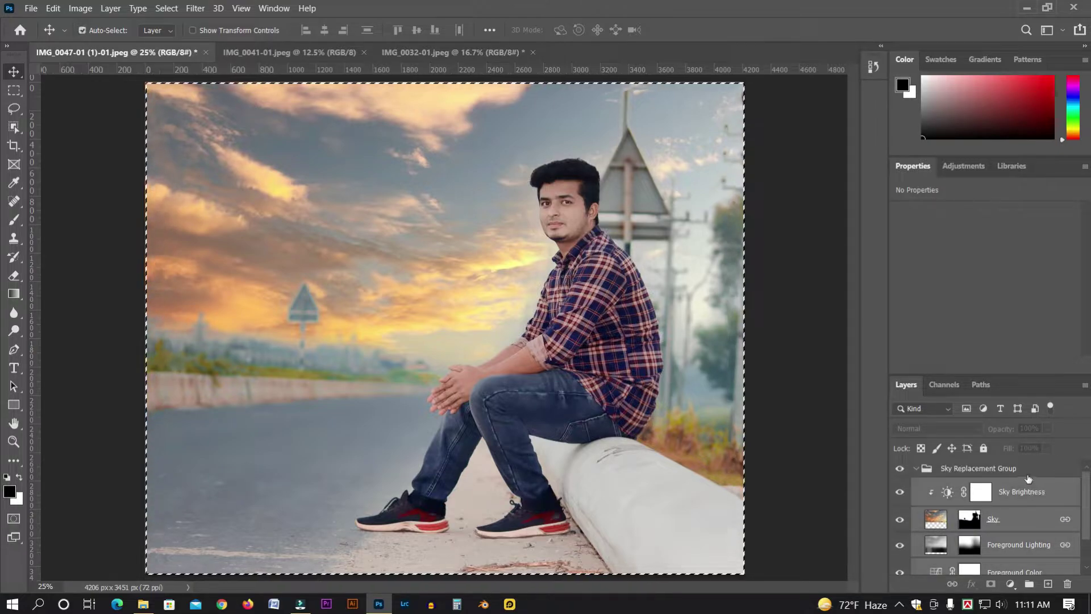
left_click(1027, 476, "shift")
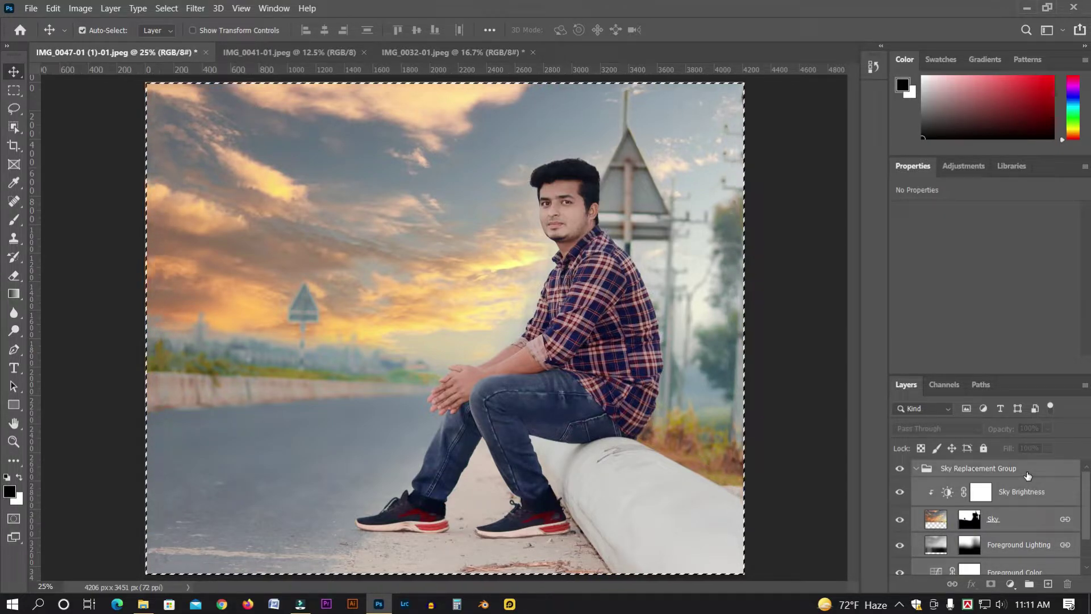
right_click(1026, 474)
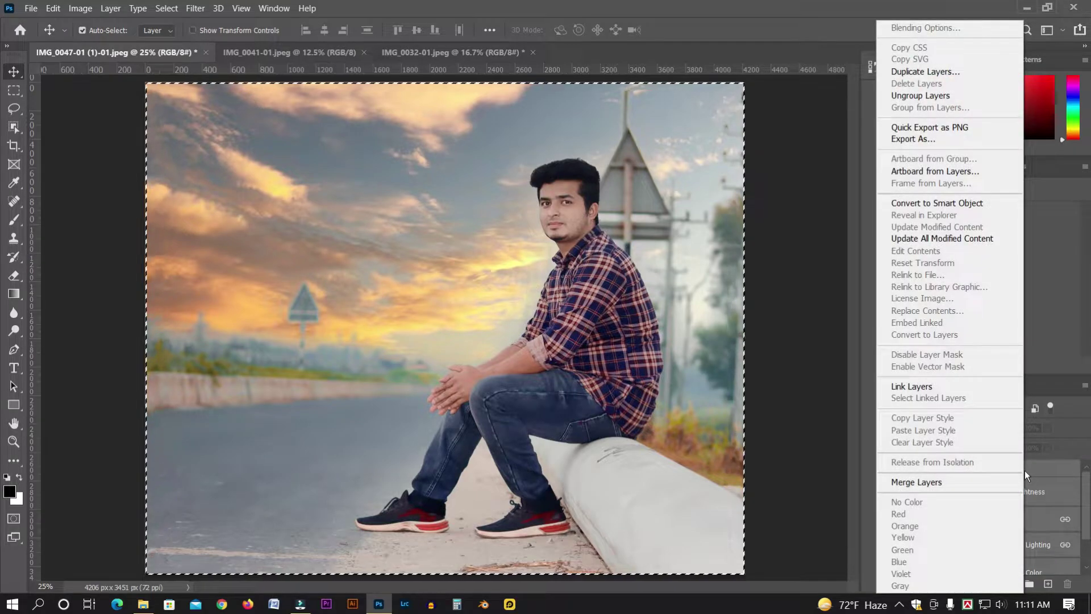
left_click(939, 484)
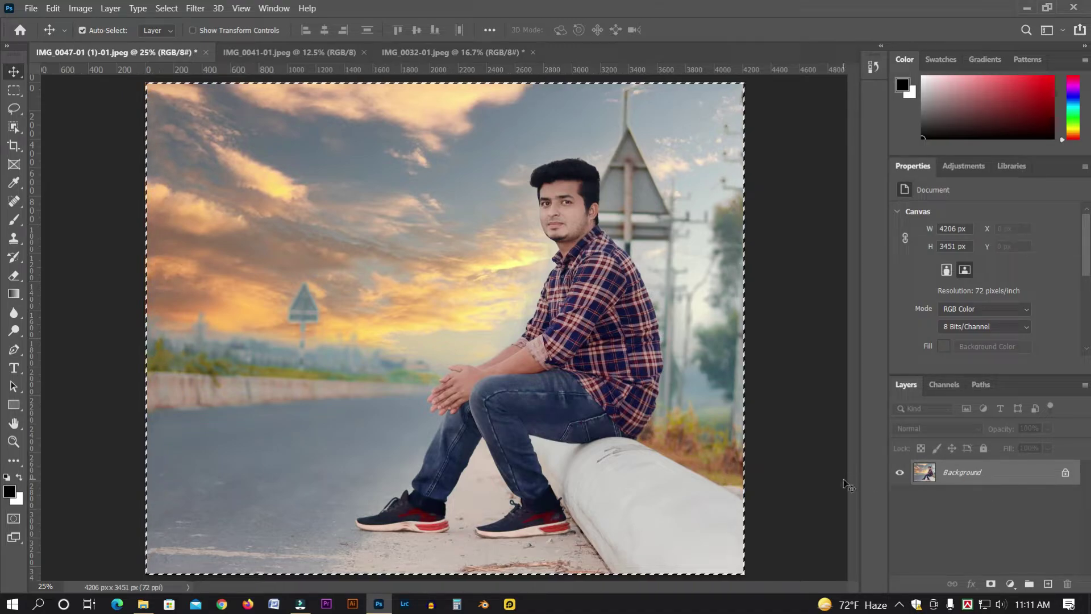
Open the merged photo in the Camera Raw Filter and set Contrast to +15, Clarity to +9 and Vibrance to +34
key("ctrl")
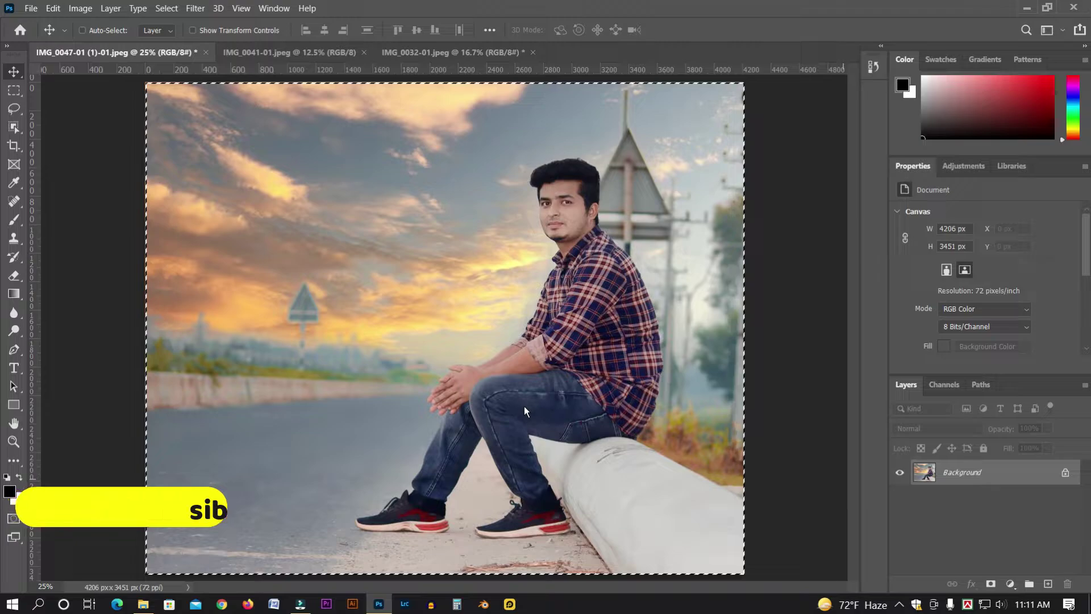
key("ctrl+shift+a")
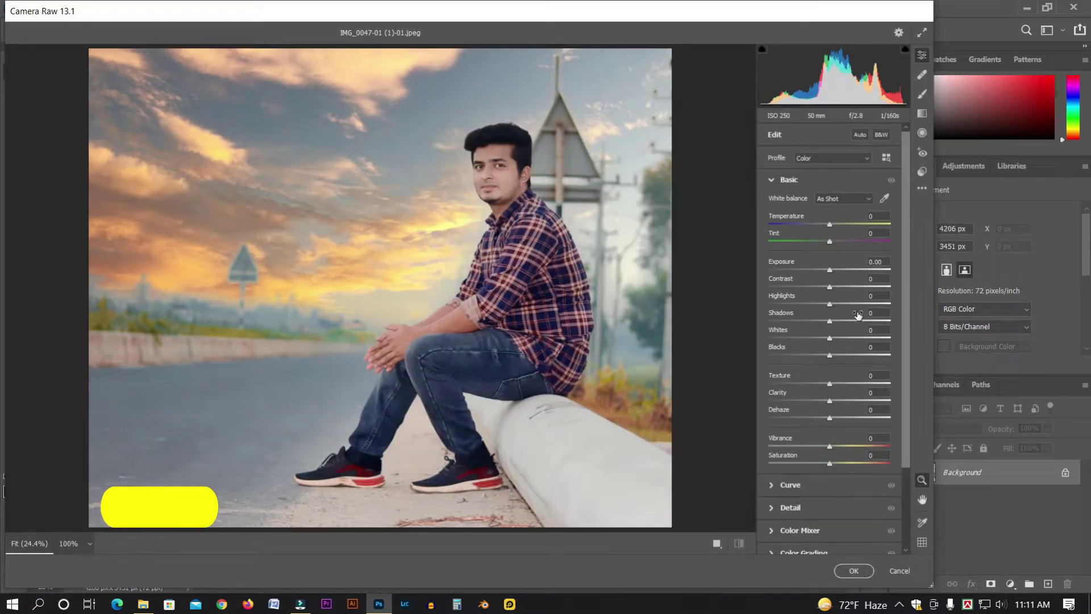
left_click_drag(829, 286, 839, 290)
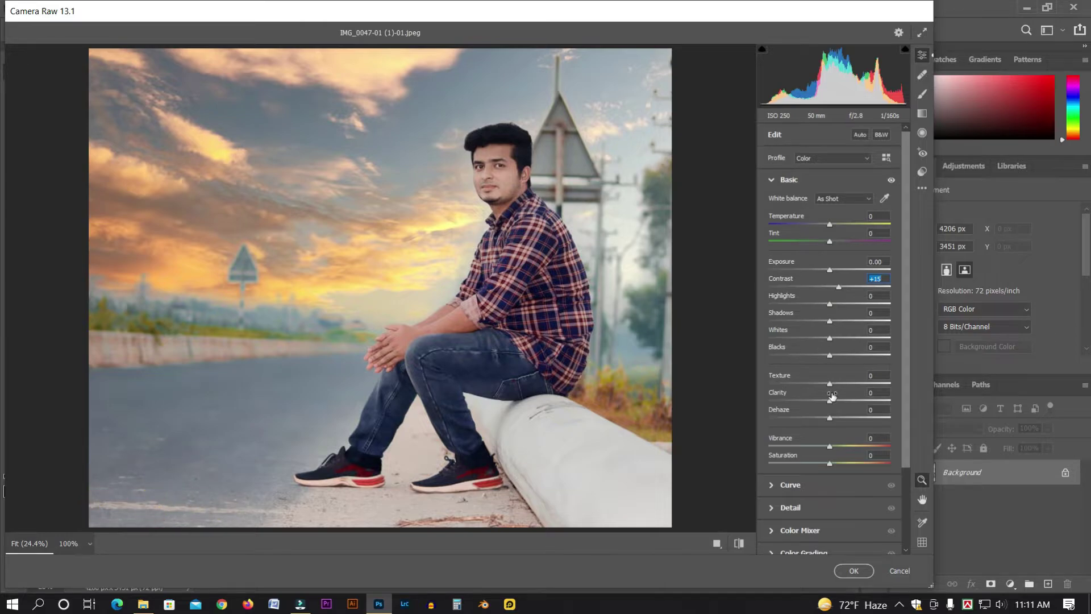
left_click_drag(832, 396, 835, 398)
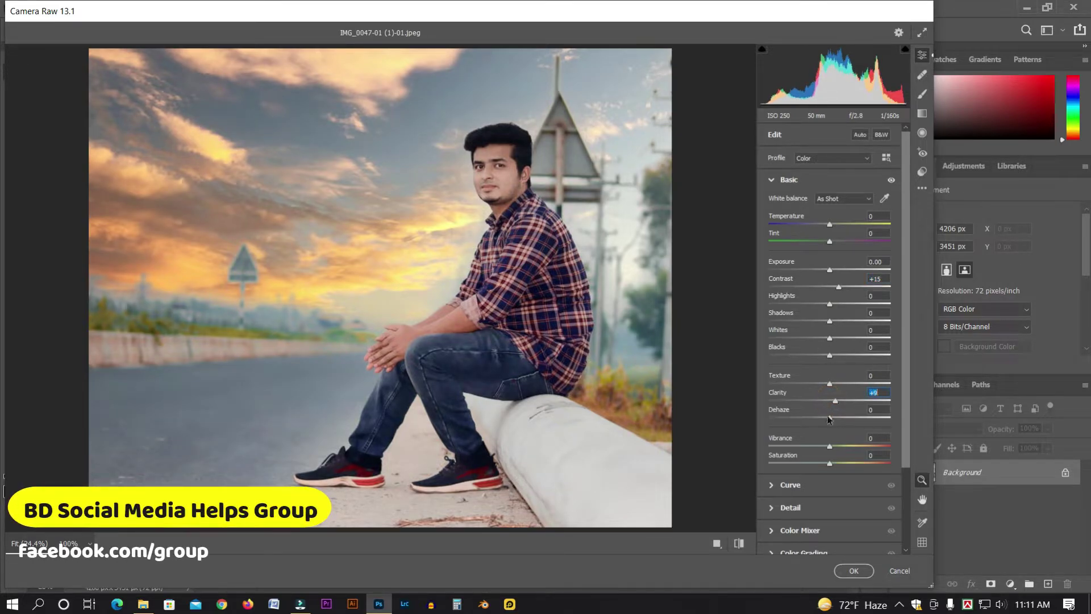
left_click_drag(829, 447, 849, 448)
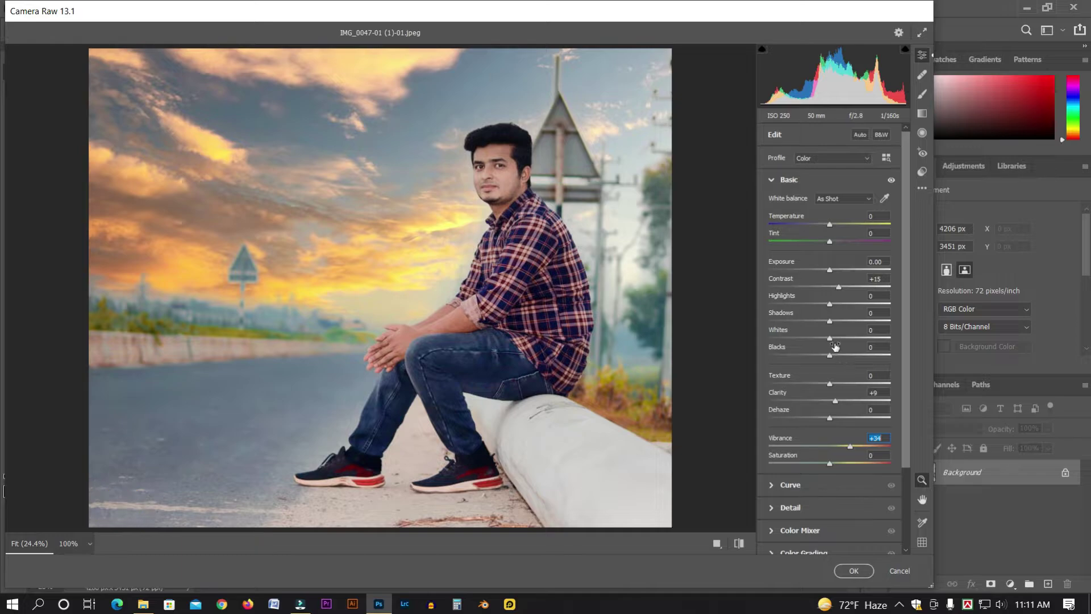
Raise the photo's Exposure slightly and apply the Camera Raw adjustments
left_click(834, 270)
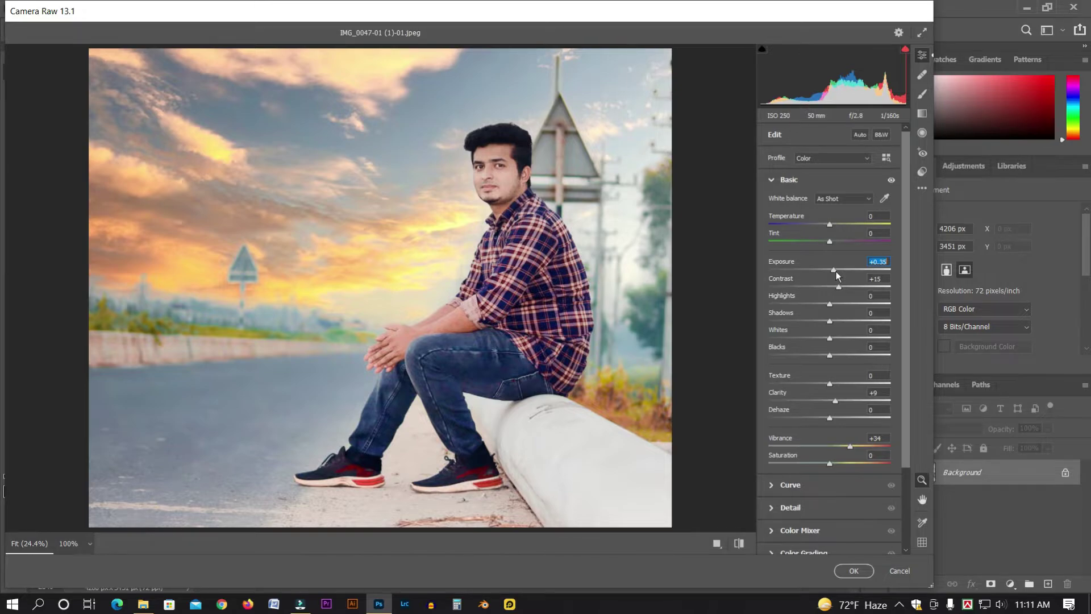
key("Down")
left_click(853, 570)
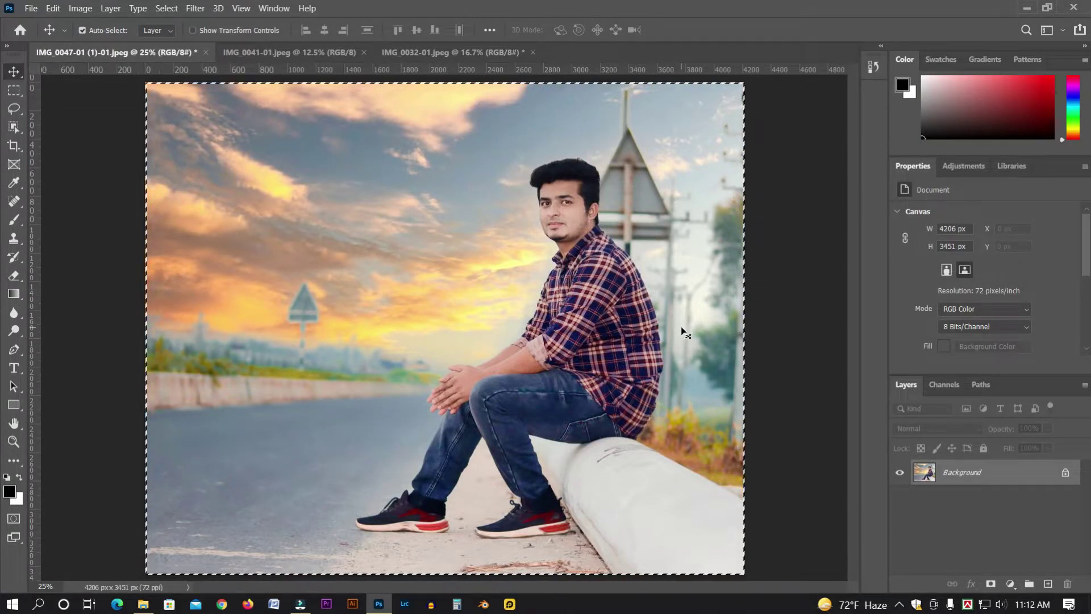
Clear the canvas selection with the Lasso tool, then start Sky Replacement on the IMG_0041-01.jpeg photo
left_click(14, 108)
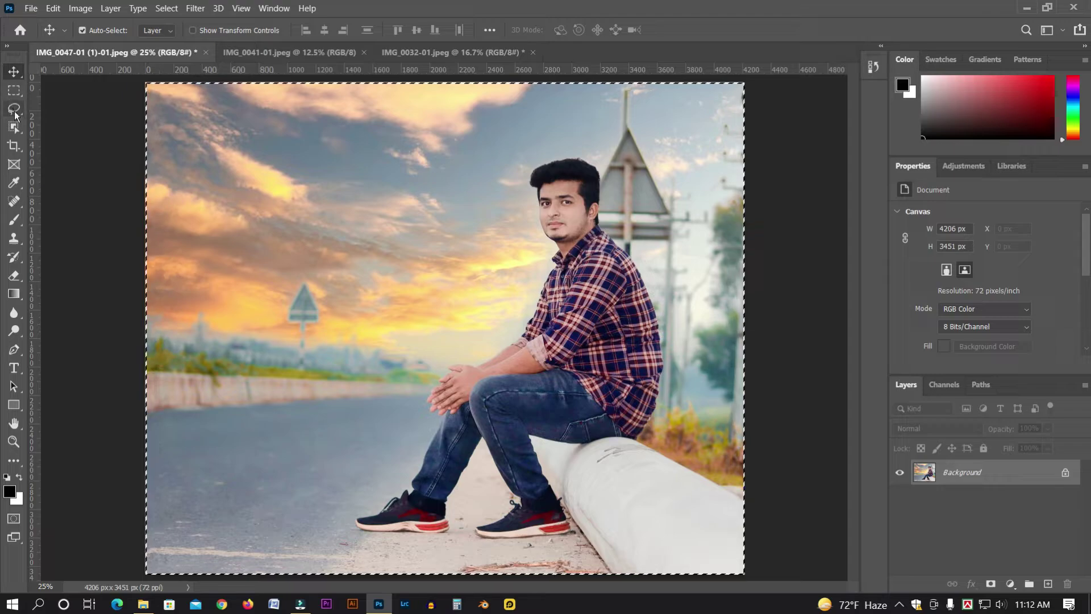
left_click(41, 116)
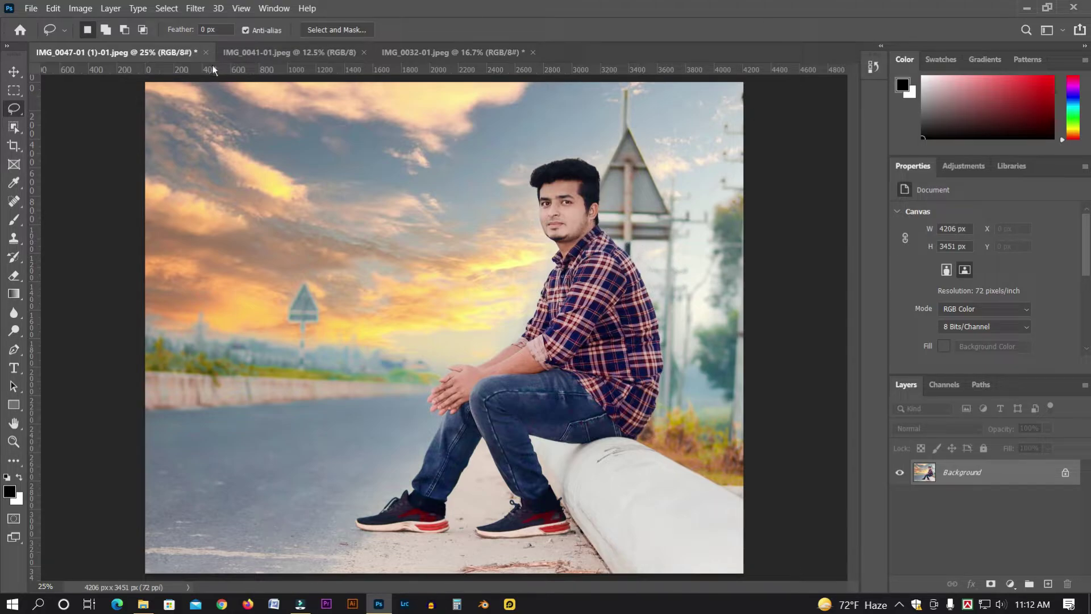
left_click(302, 53)
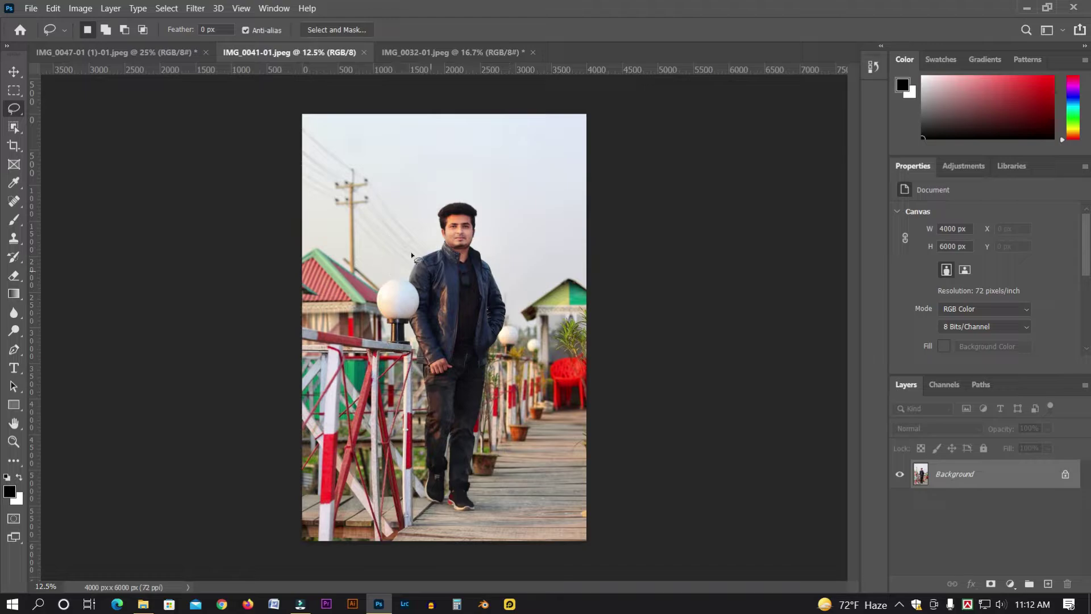
left_click(53, 8)
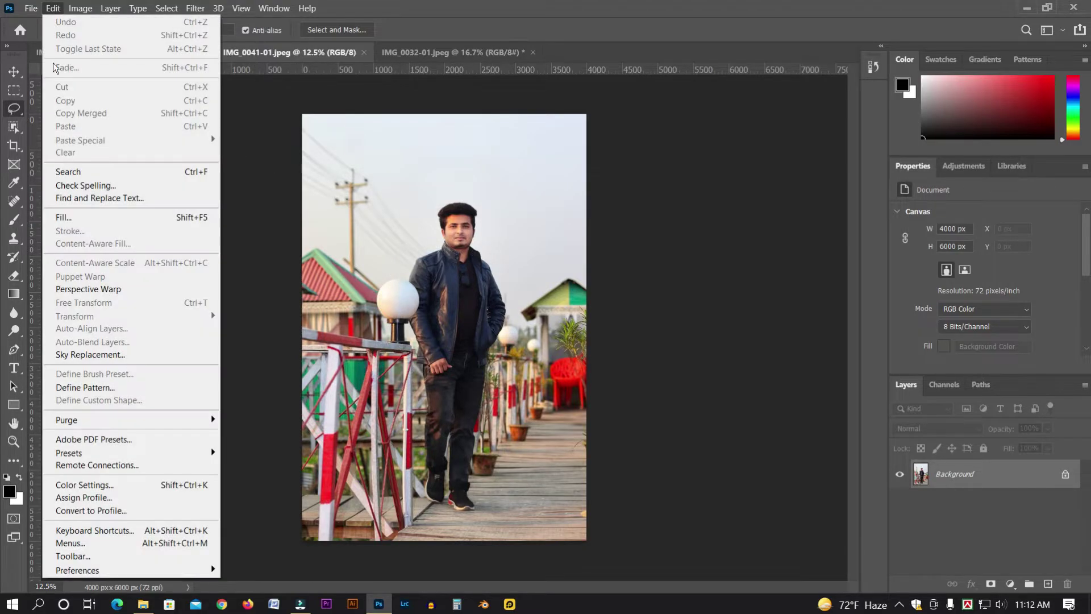
left_click(73, 355)
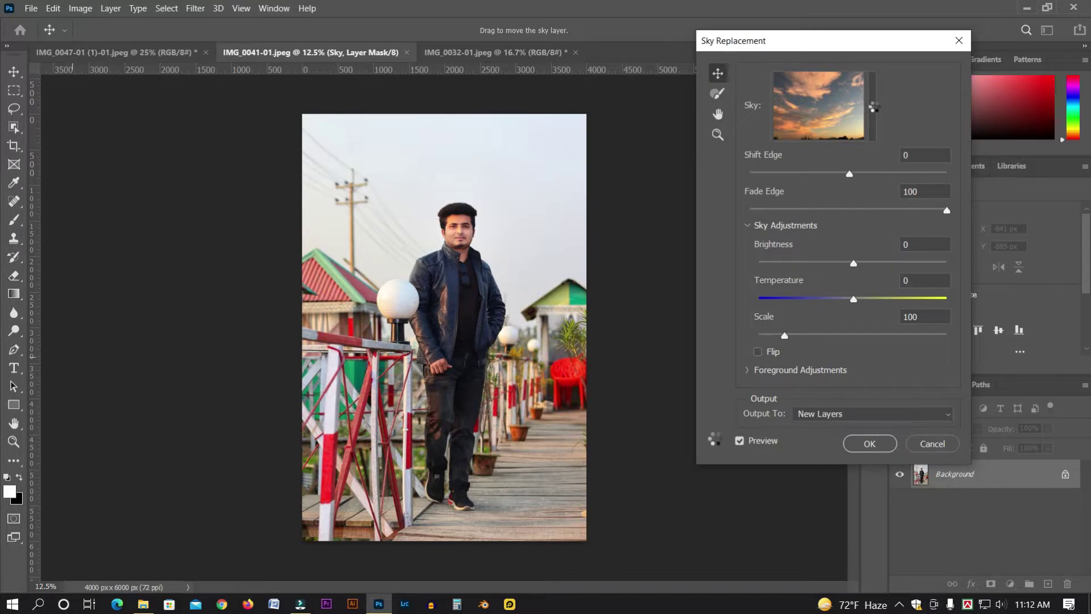
Choose the purple-red sky with the bright sun on the horizon from the Spectacular presets
left_click(874, 107)
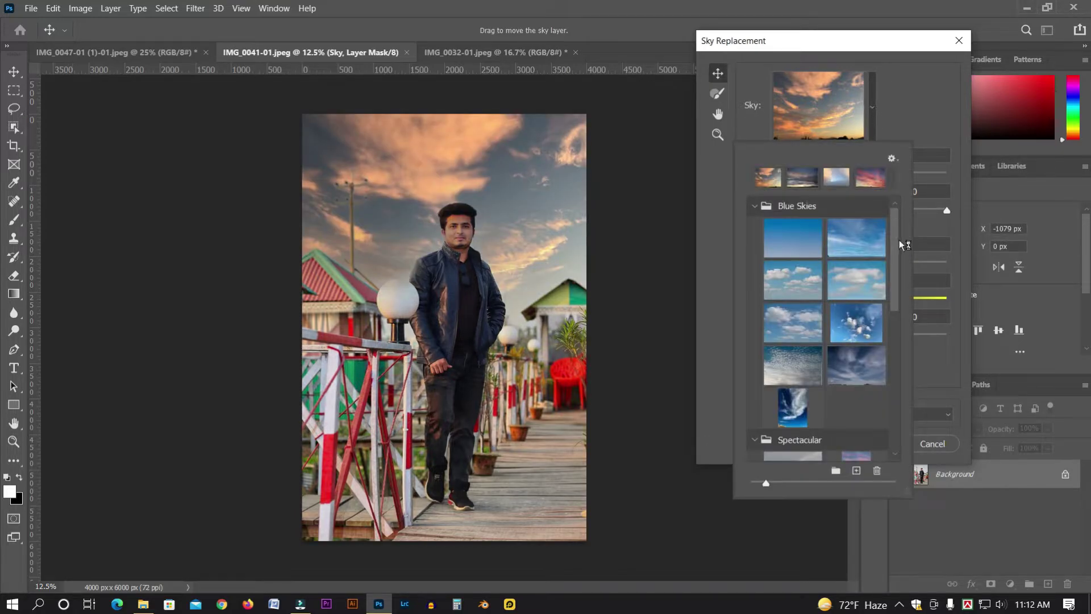
left_click_drag(895, 286, 893, 371)
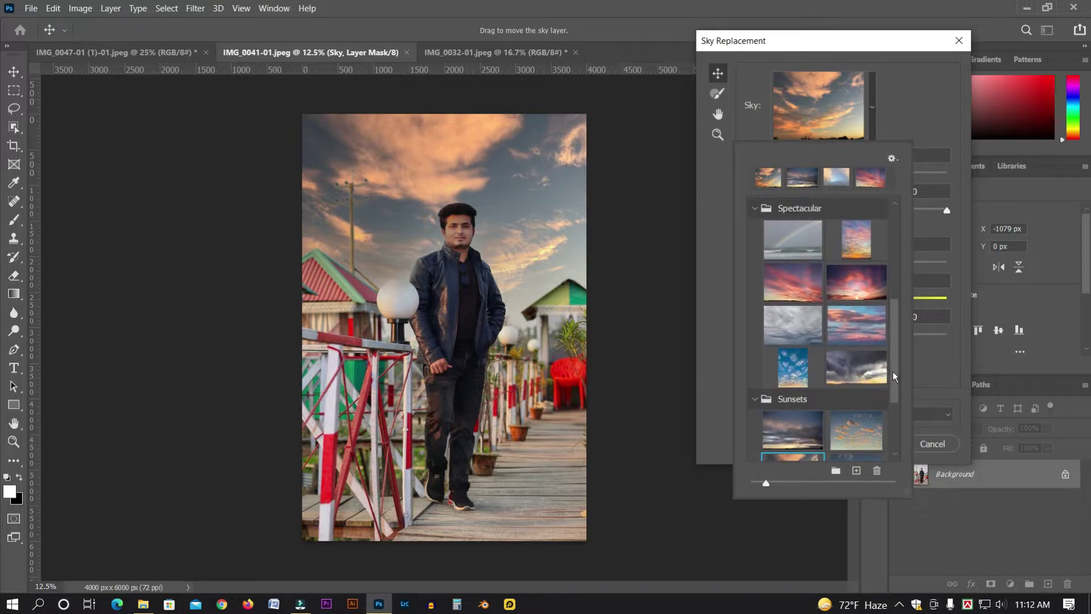
left_click(849, 286)
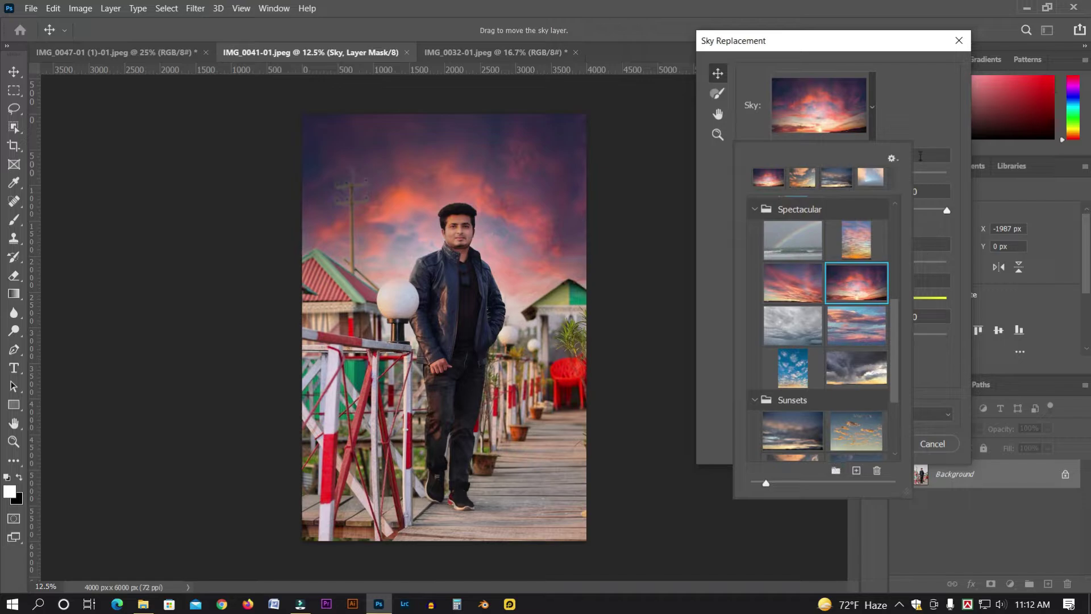
Set the replacement sky's Fade Edge to 0, Brightness to 34 and Shift Edge to -1
left_click(954, 213)
left_click_drag(947, 212, 725, 220)
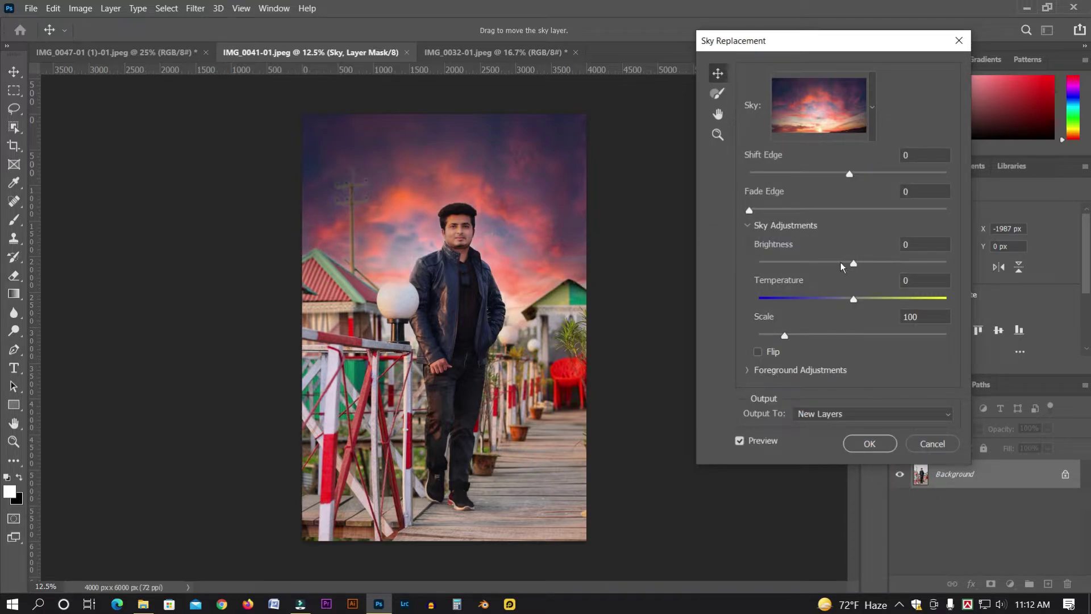
left_click_drag(856, 265, 885, 265)
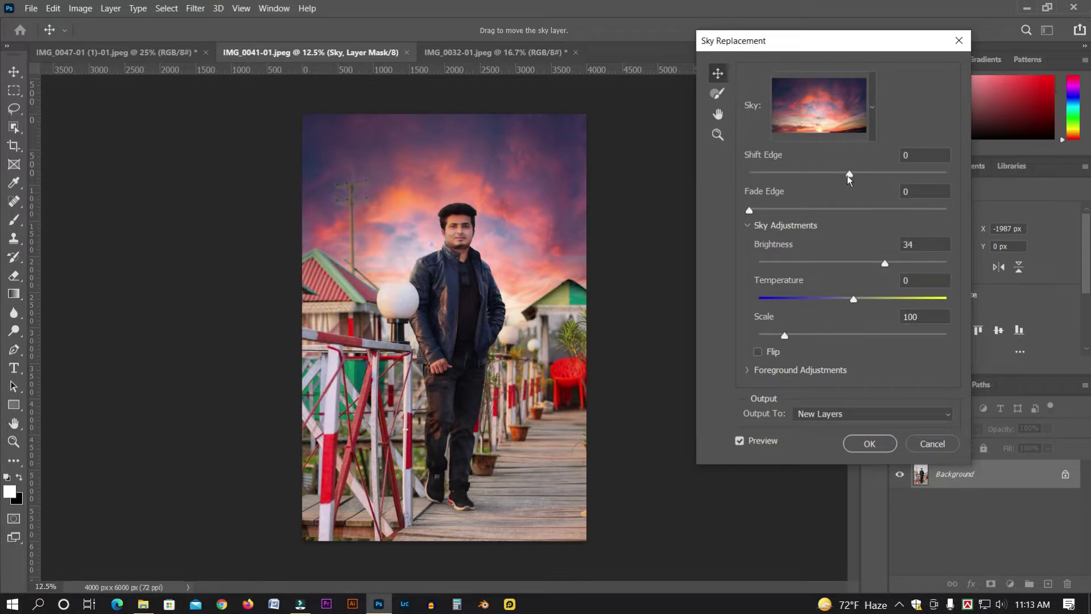
mouse_move(849, 178)
left_mouse_down()
mouse_move(793, 176)
mouse_move(865, 177)
mouse_move(774, 177)
mouse_move(847, 180)
left_mouse_up()
left_click(830, 174)
Test different sky temperatures and scales, settling on Temperature -22 and Scale 148
left_click_drag(854, 301, 755, 304)
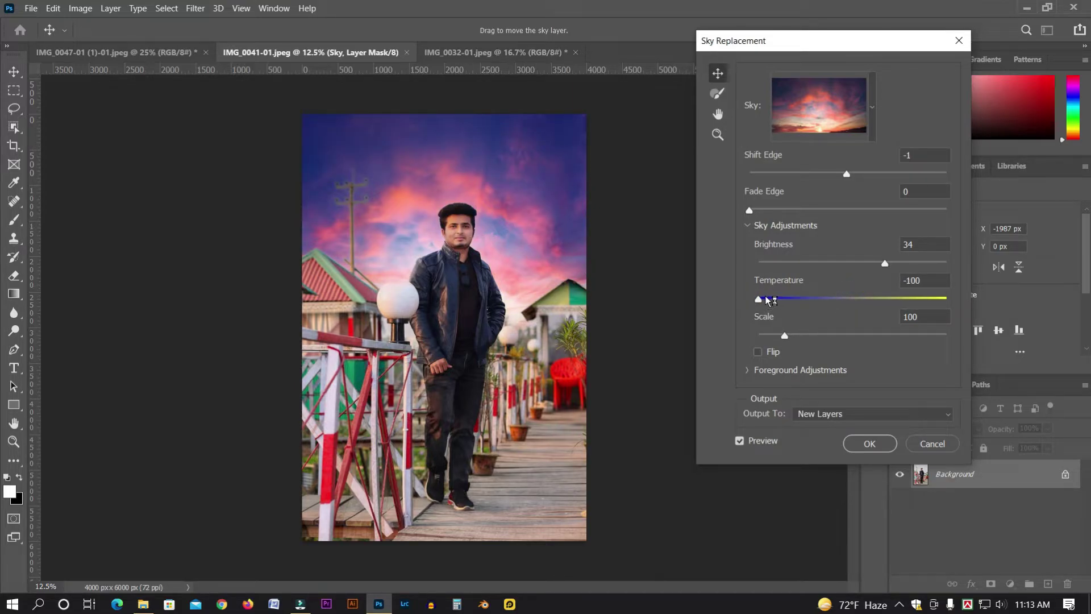
left_click_drag(759, 301, 831, 298)
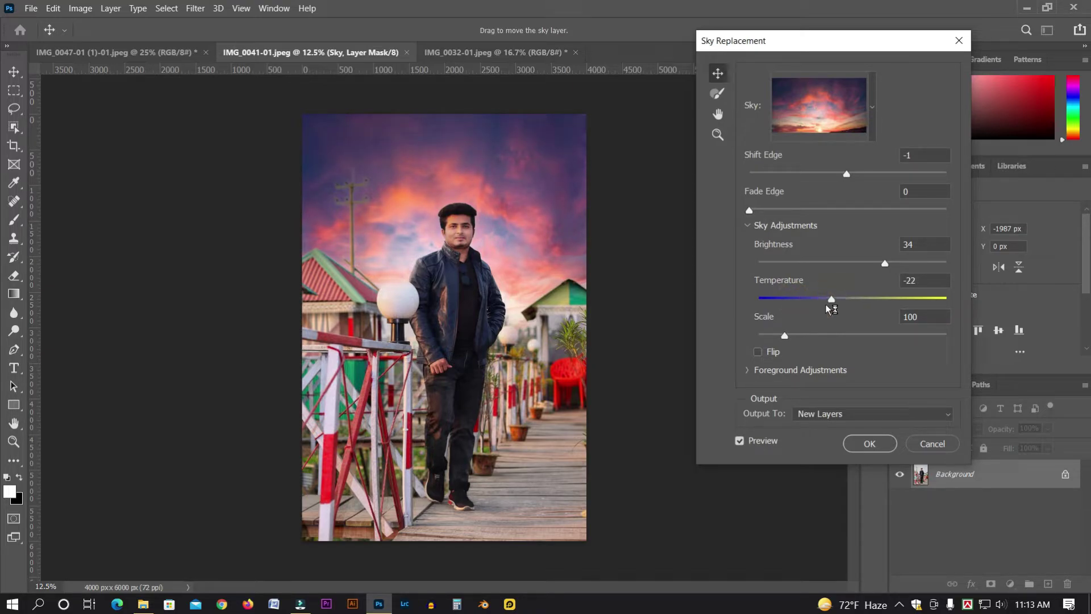
left_click_drag(785, 338, 857, 338)
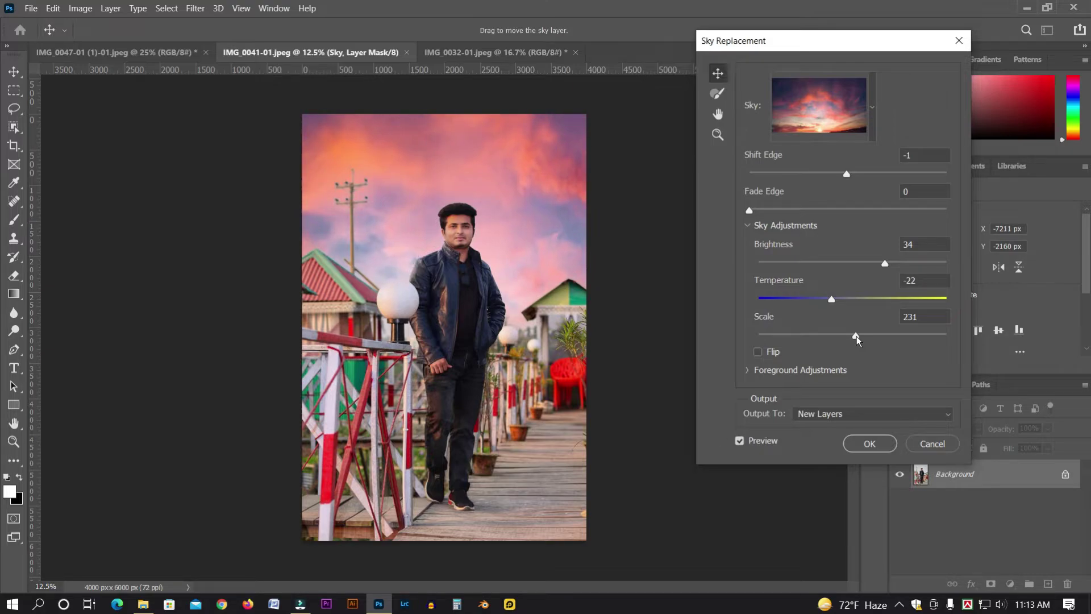
mouse_move(830, 339)
left_mouse_down()
mouse_move(796, 333)
mouse_move(811, 337)
left_mouse_up()
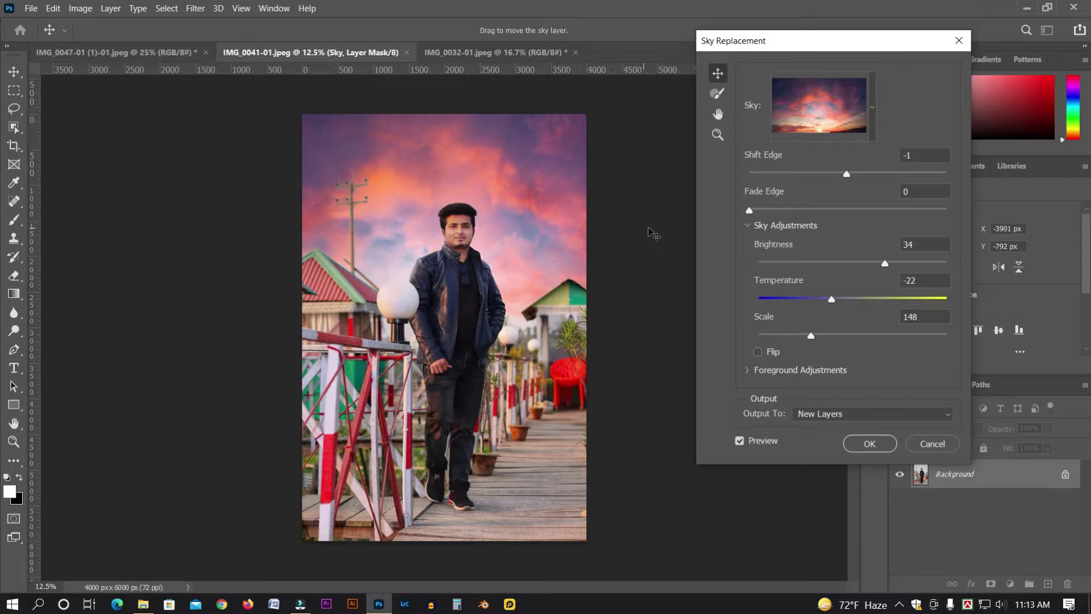
Try flipping the sky, restore its unflipped orientation and apply the sky replacement as new layers
left_click(758, 352)
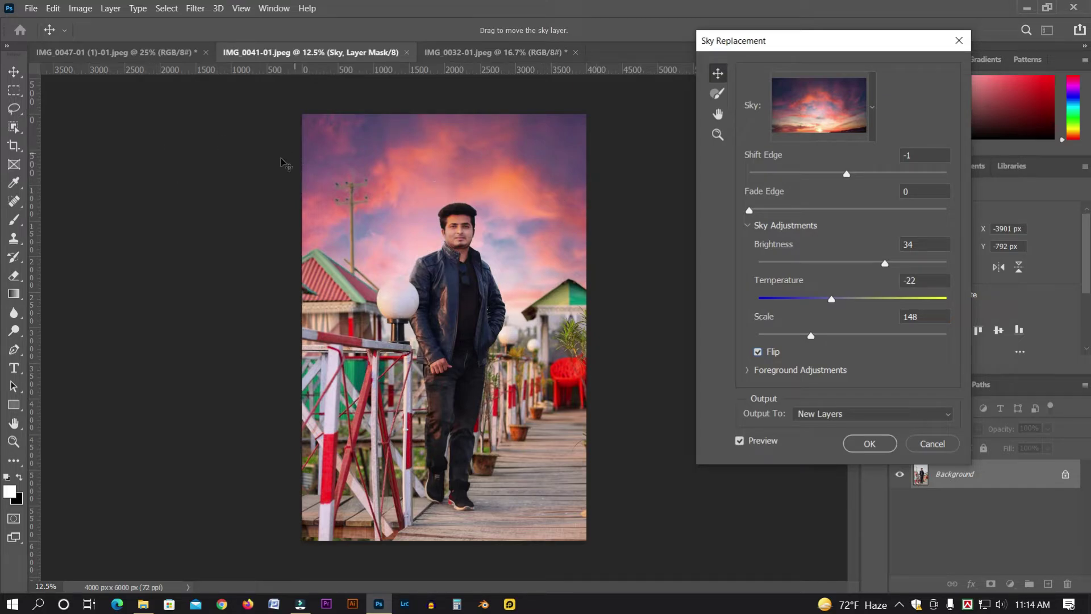
left_click(757, 350)
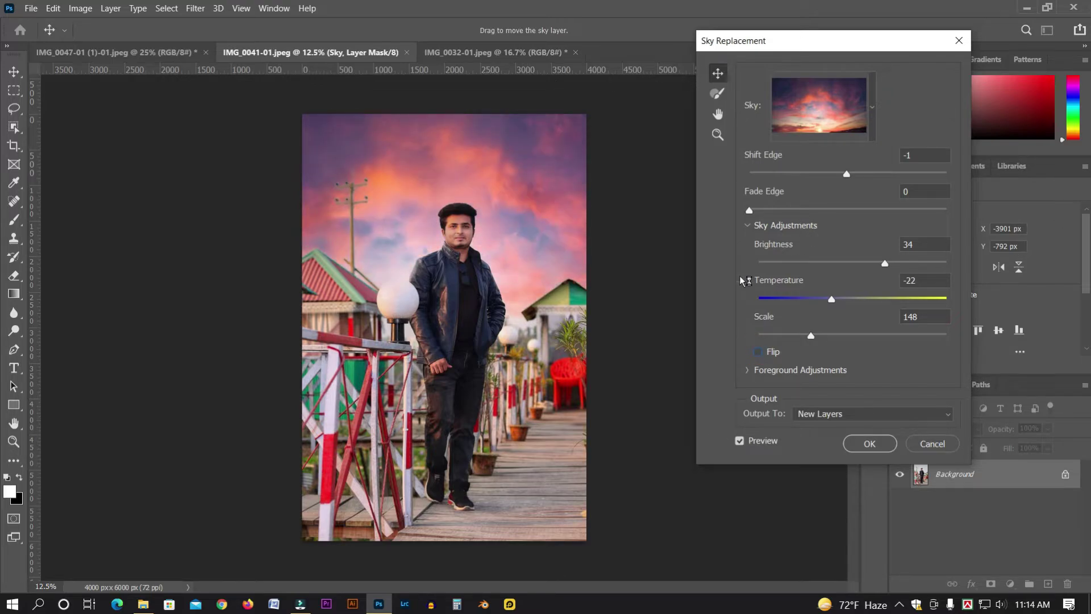
left_click(870, 443)
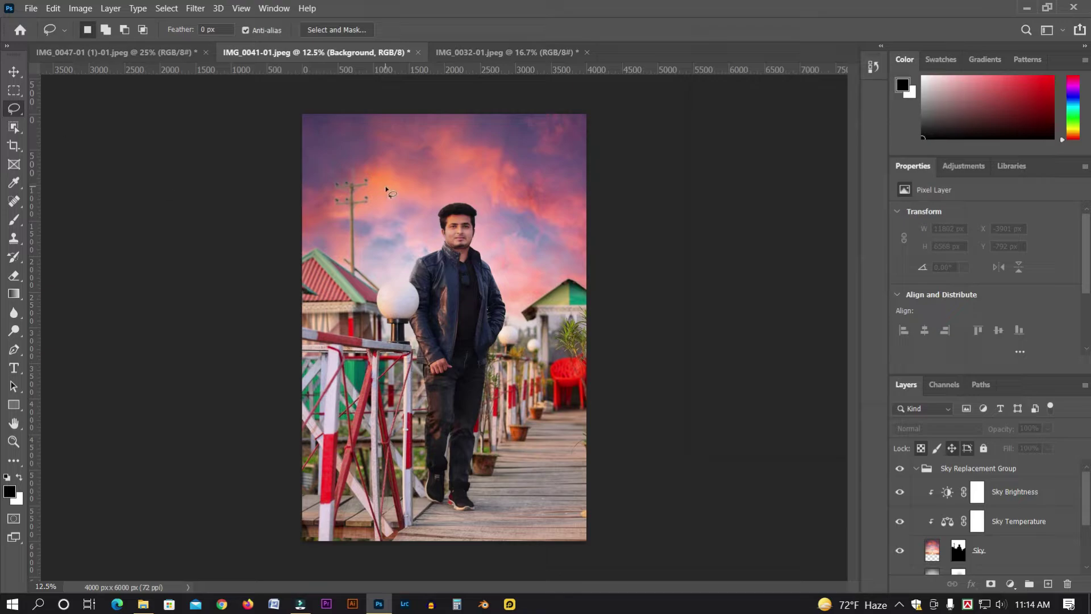
Brighten the Background layer with Curves by raising an RGB midtone point to input 142, output 156
key("ctrl+plus")
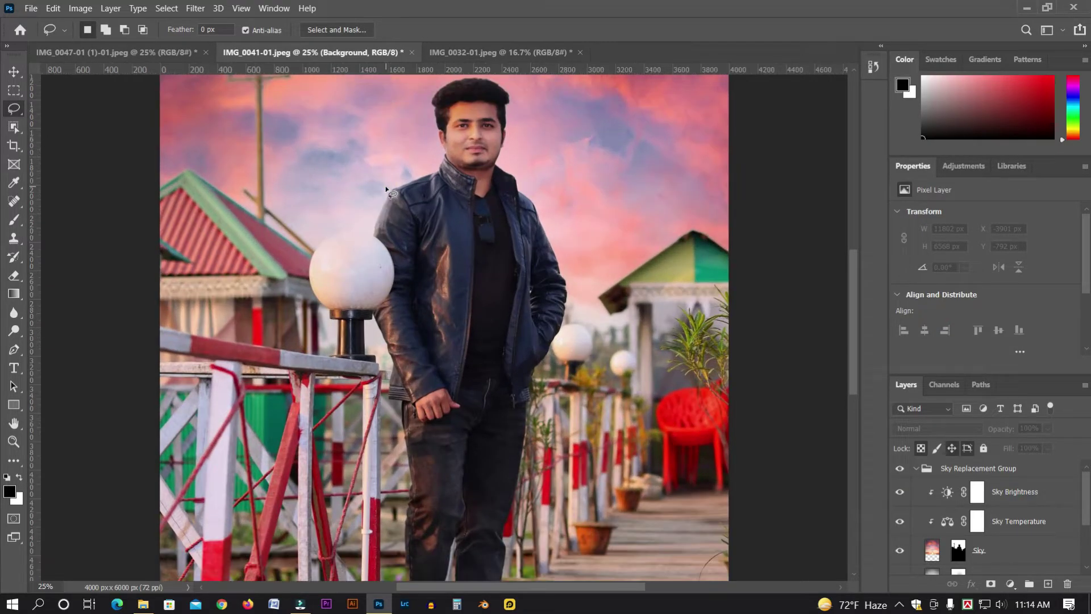
key("ctrl+minus")
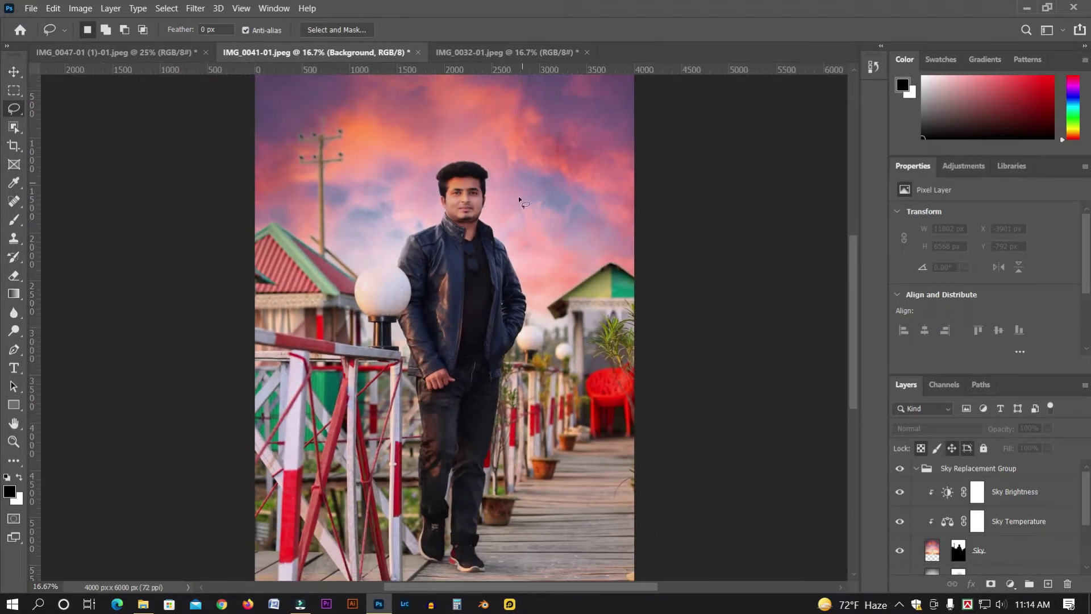
scroll(1070, 466, "down", 3)
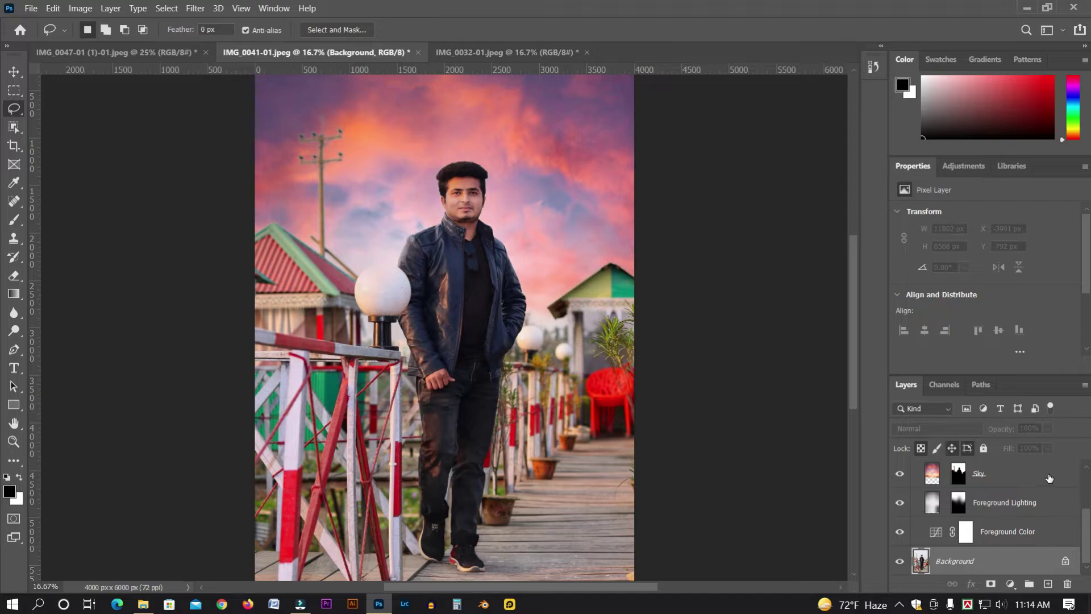
key("ctrl+m")
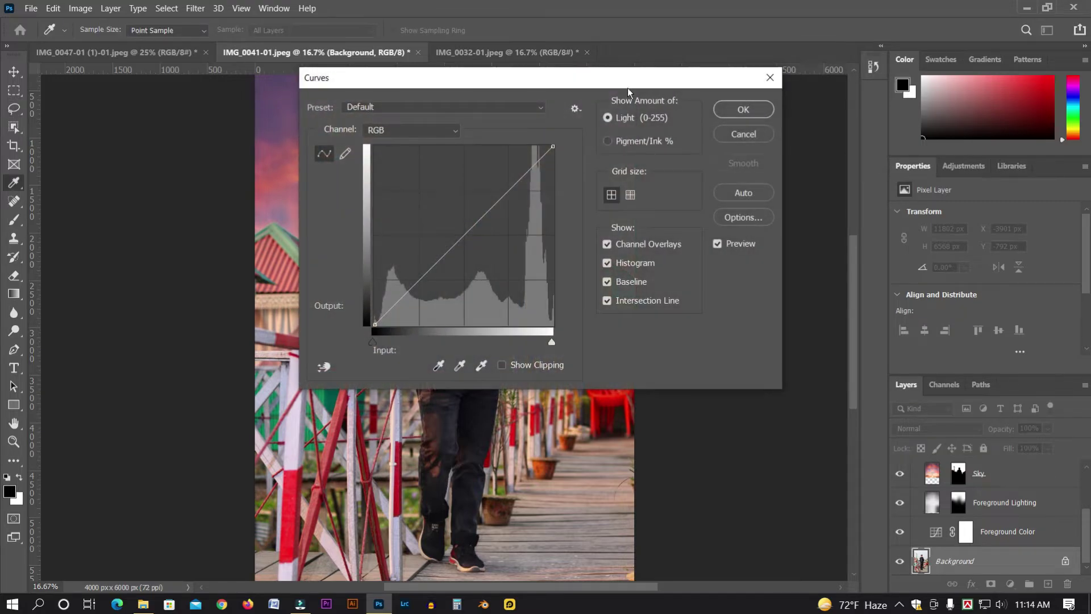
left_click_drag(653, 88, 958, 157)
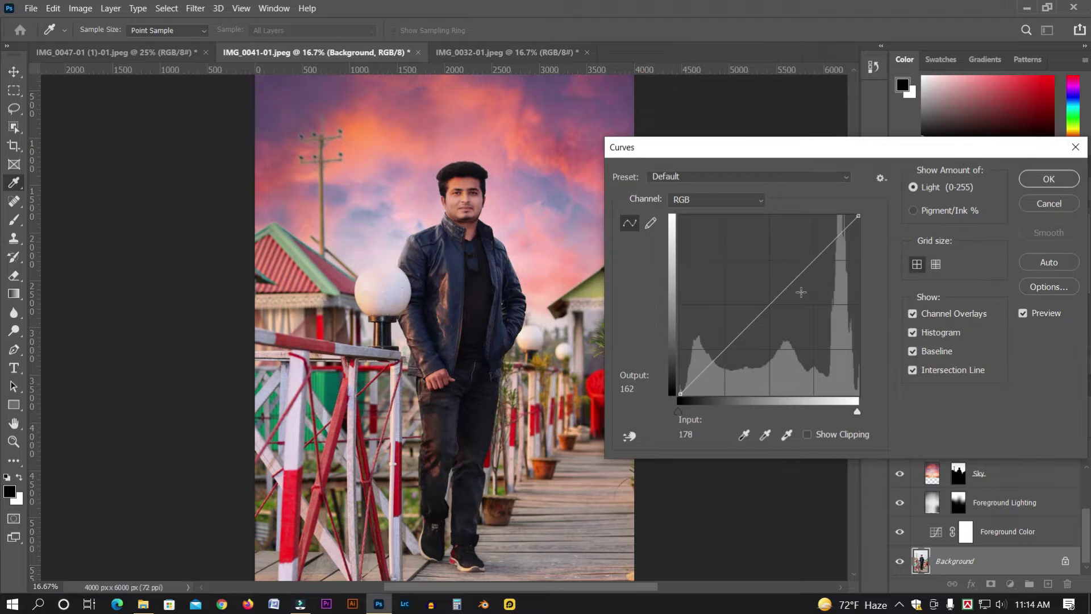
left_click(781, 287)
left_click_drag(781, 287, 780, 285)
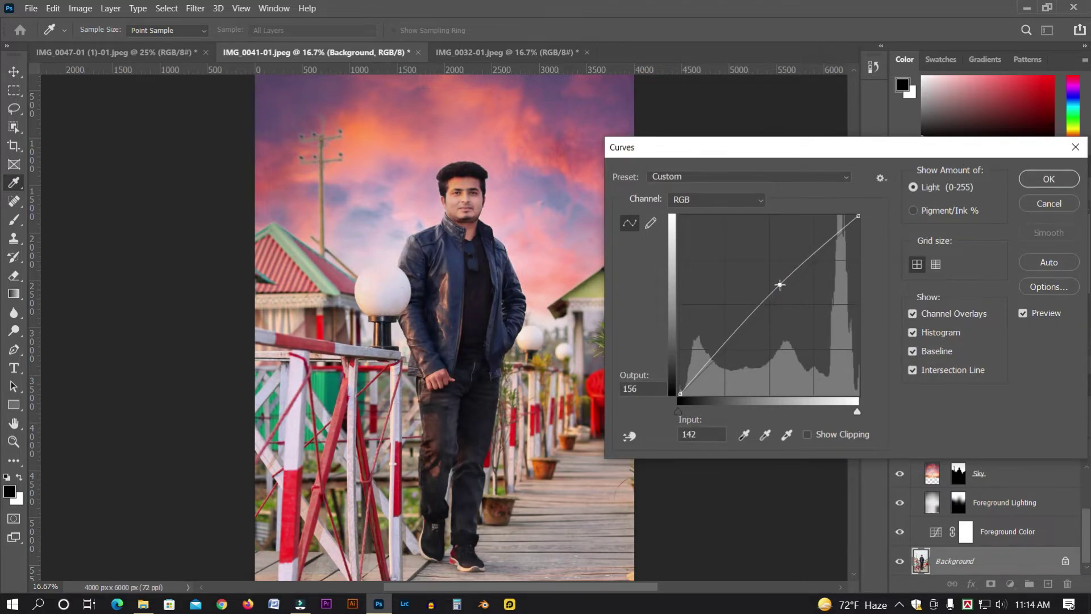
left_click(1049, 178)
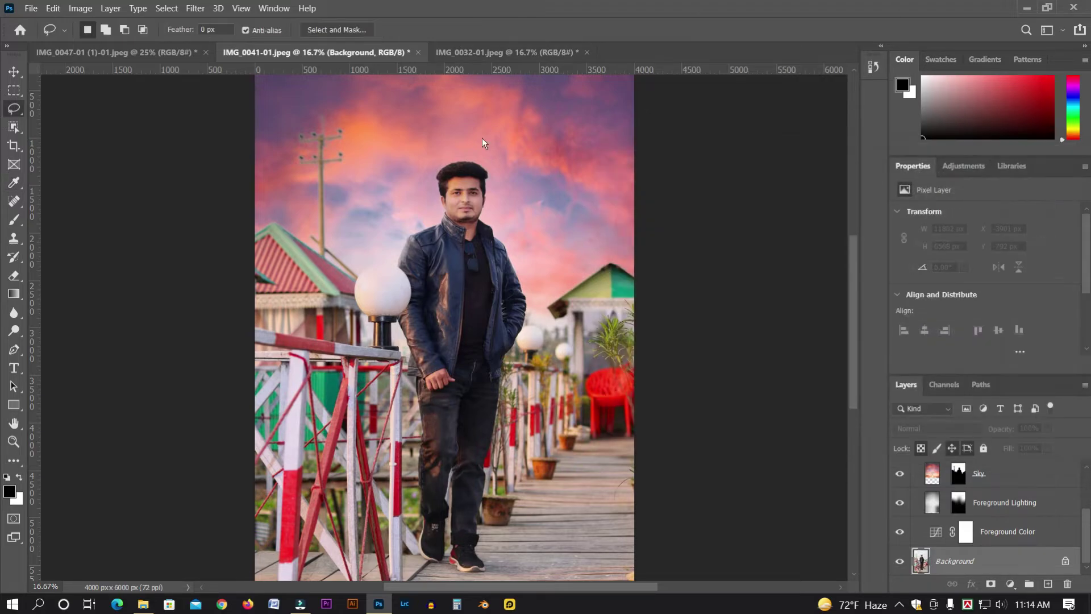
Select every layer from the Sky Replacement Group down to the Background and merge them into one layer
key("ctrl+minus")
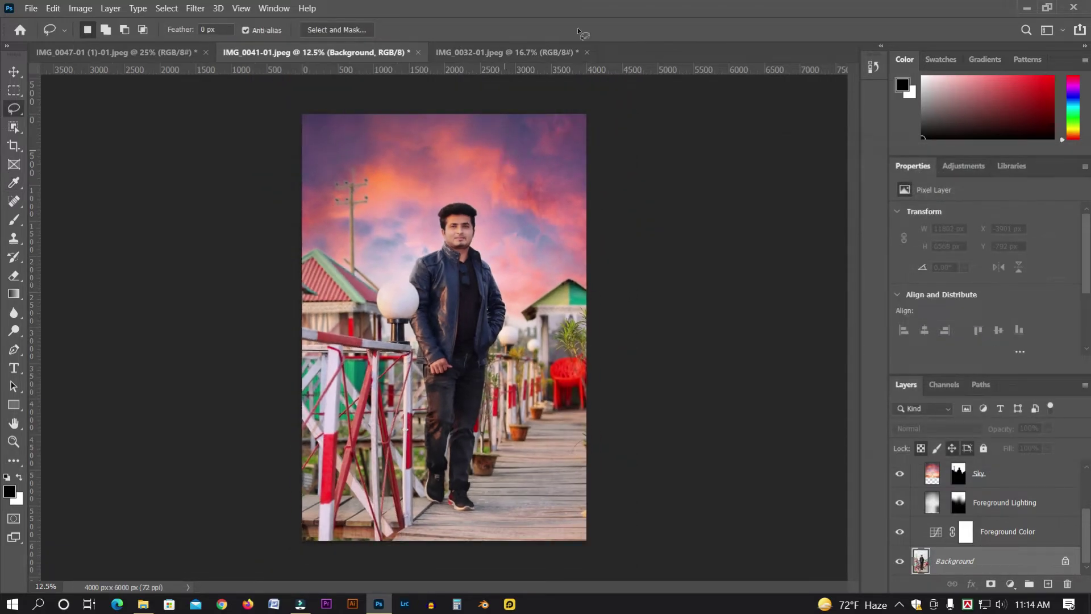
left_click_drag(1089, 517, 1089, 480)
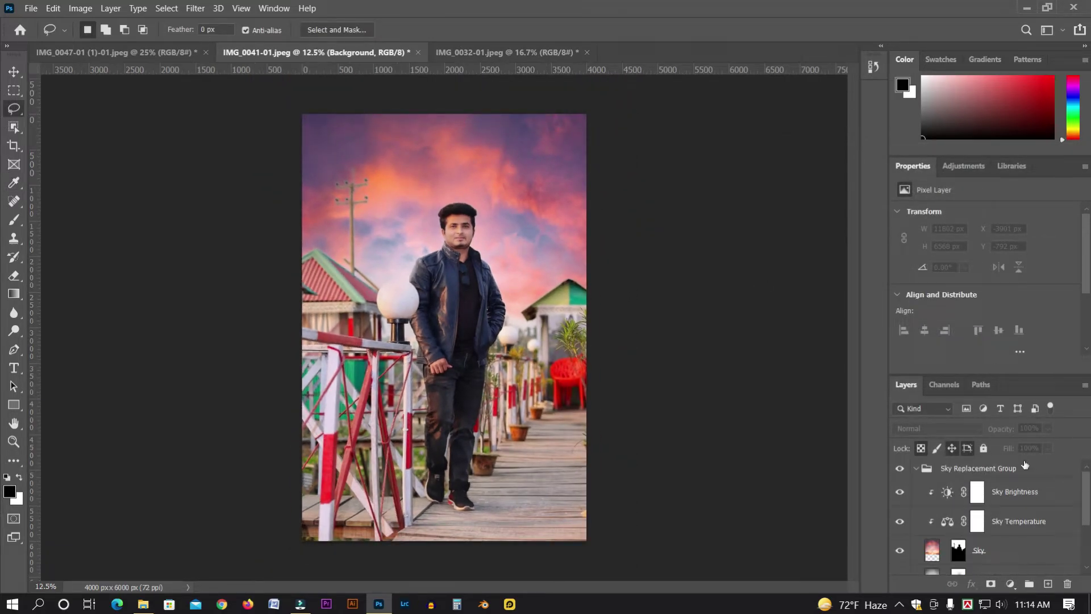
left_click(1026, 466)
left_click(1040, 505, "shift")
scroll(1017, 528, "down", 2)
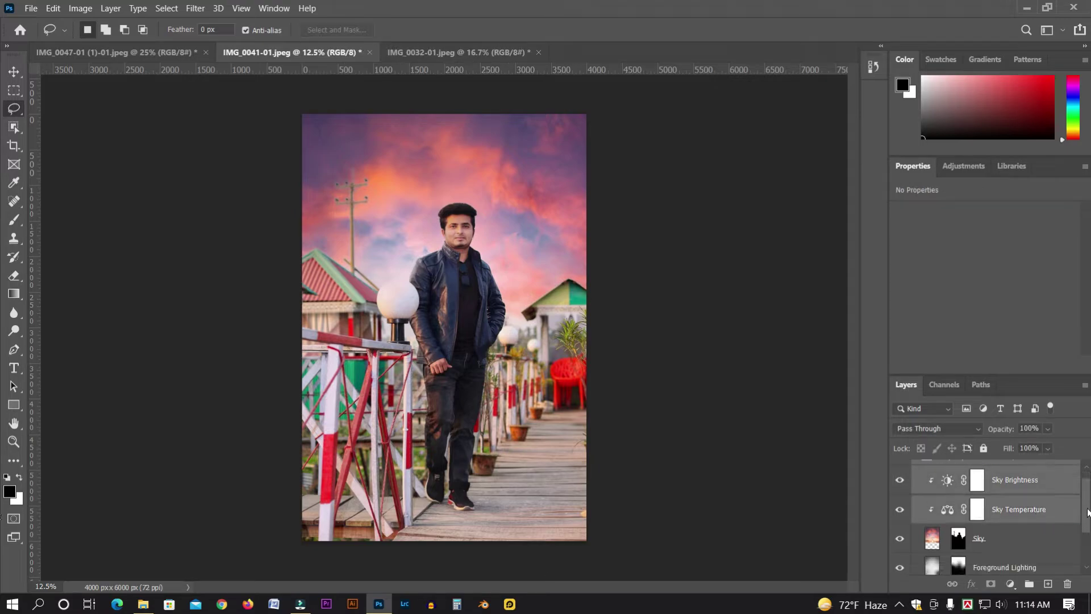
left_click(1012, 554, "shift")
scroll(1012, 555, "down", 1)
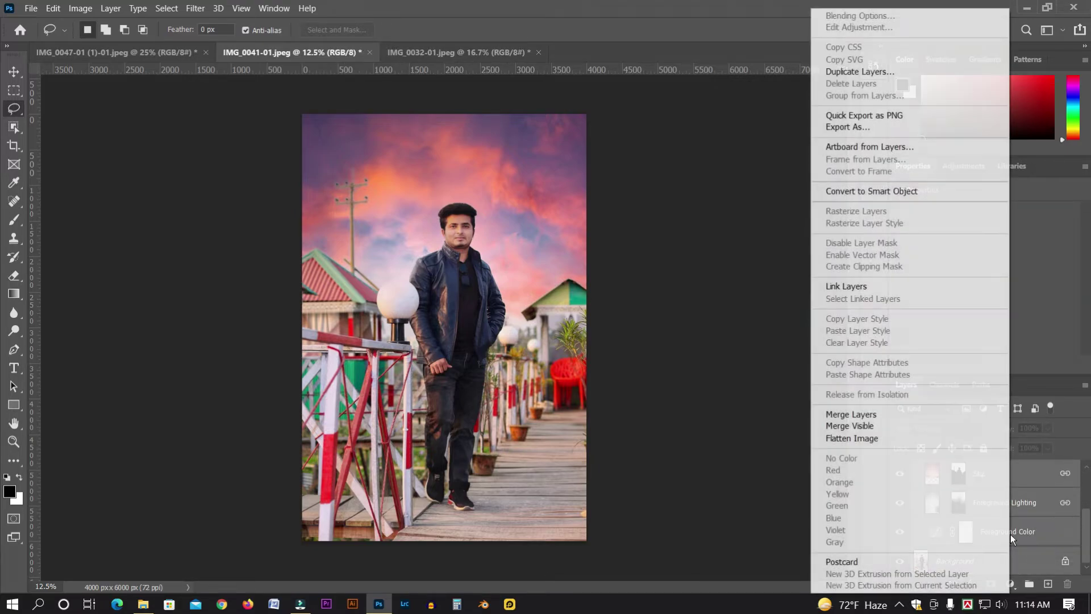
right_click(1010, 534)
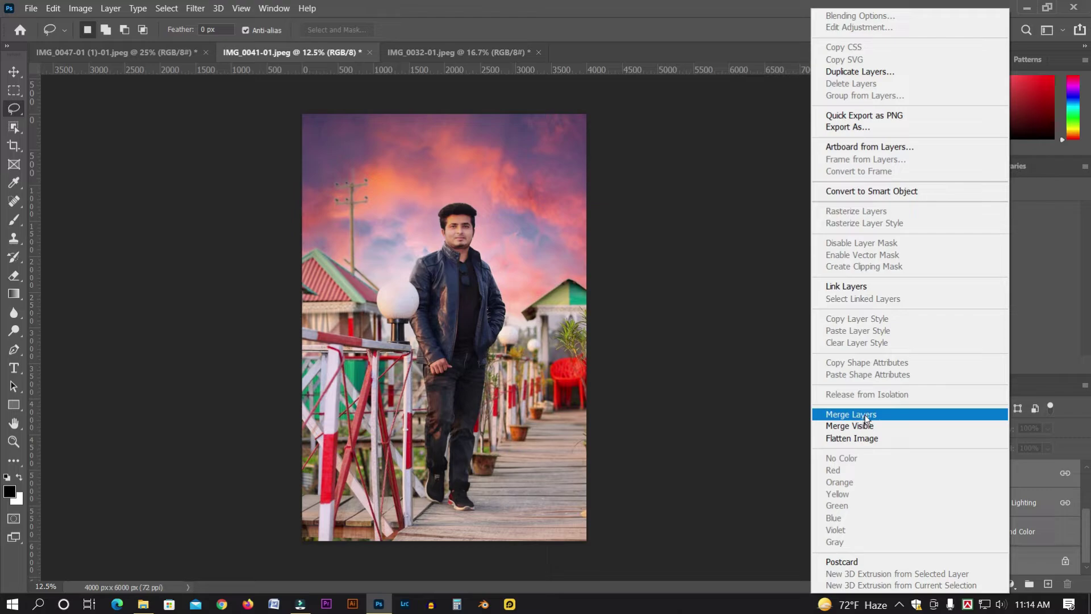
left_click(866, 415)
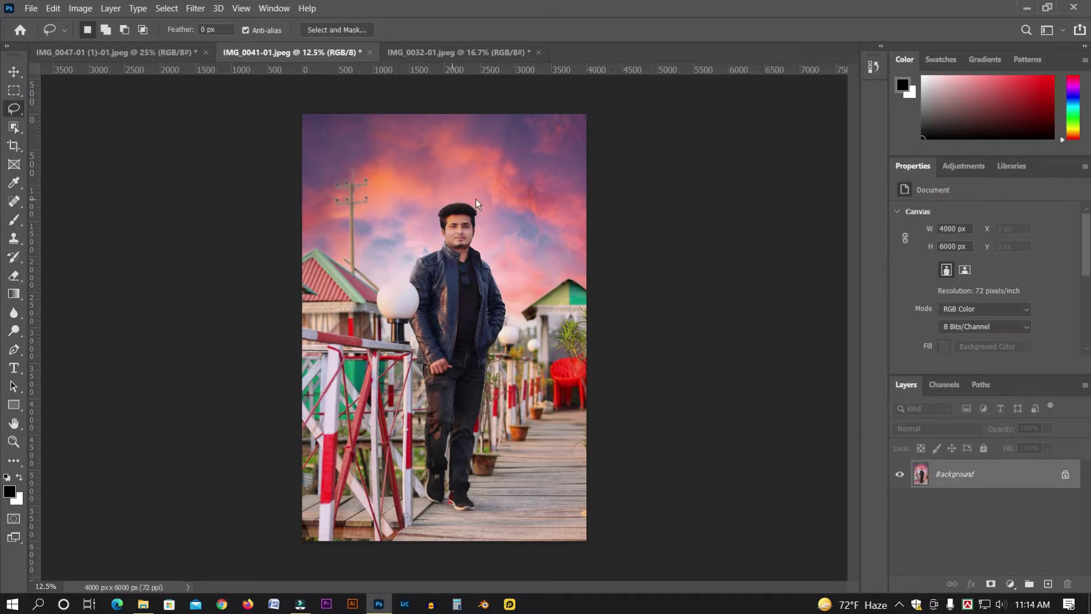
Enhance the merged photo with the Camera Raw filter, using Exposure +0.05, Contrast +21, Clarity +6 and Vibrance +6
key("ctrl+shift+a")
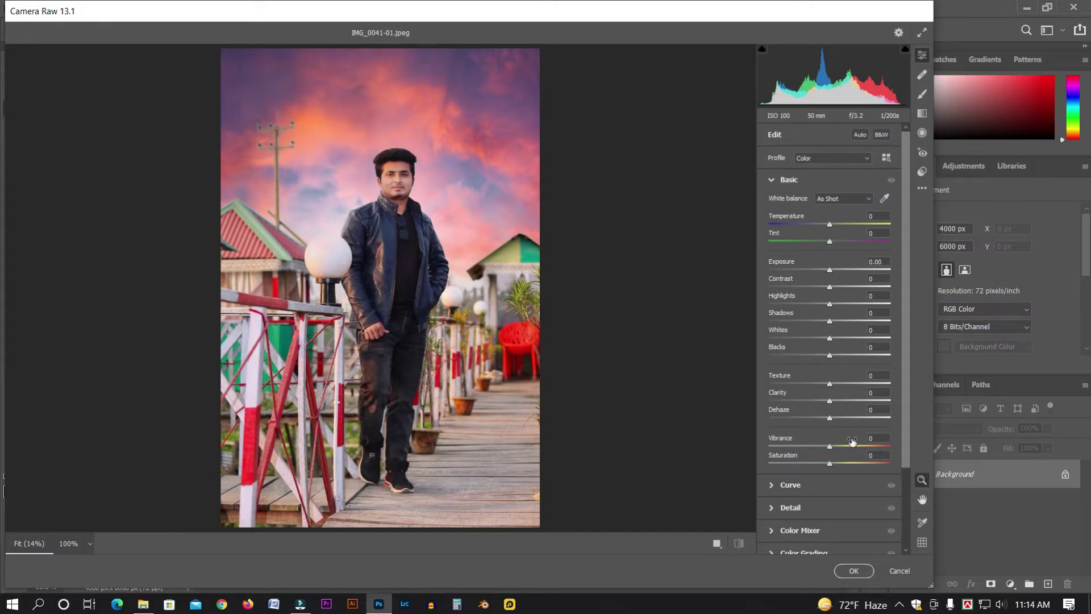
mouse_move(830, 450)
left_mouse_down()
mouse_move(843, 449)
mouse_move(816, 448)
mouse_move(835, 445)
left_mouse_up()
left_click(843, 448)
mouse_move(830, 271)
left_mouse_down()
mouse_move(828, 287)
mouse_move(842, 290)
mouse_move(814, 290)
mouse_move(843, 286)
left_mouse_up()
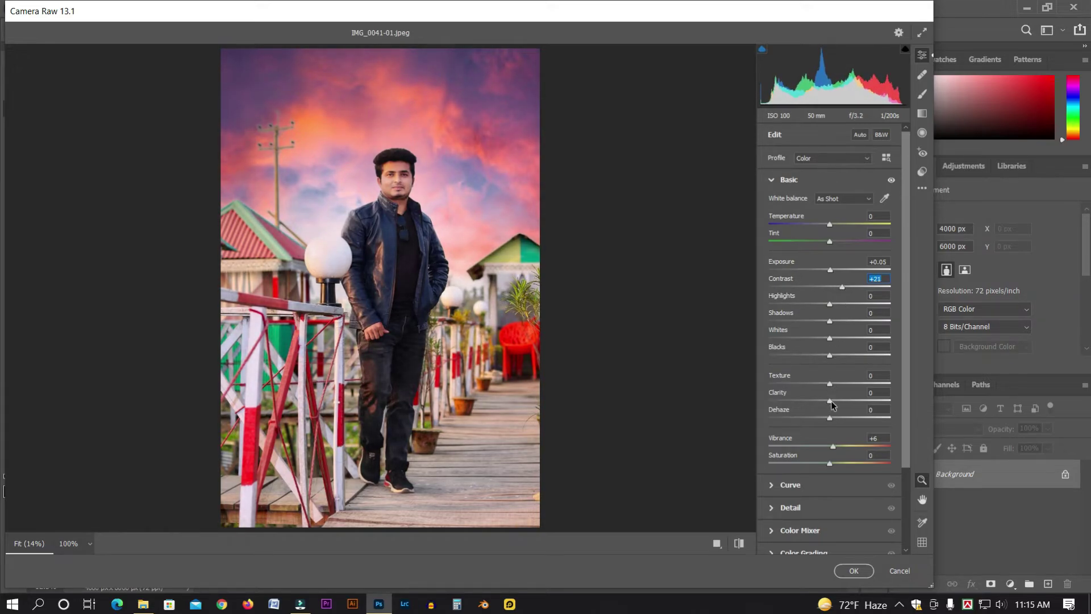
left_click_drag(831, 402, 835, 403)
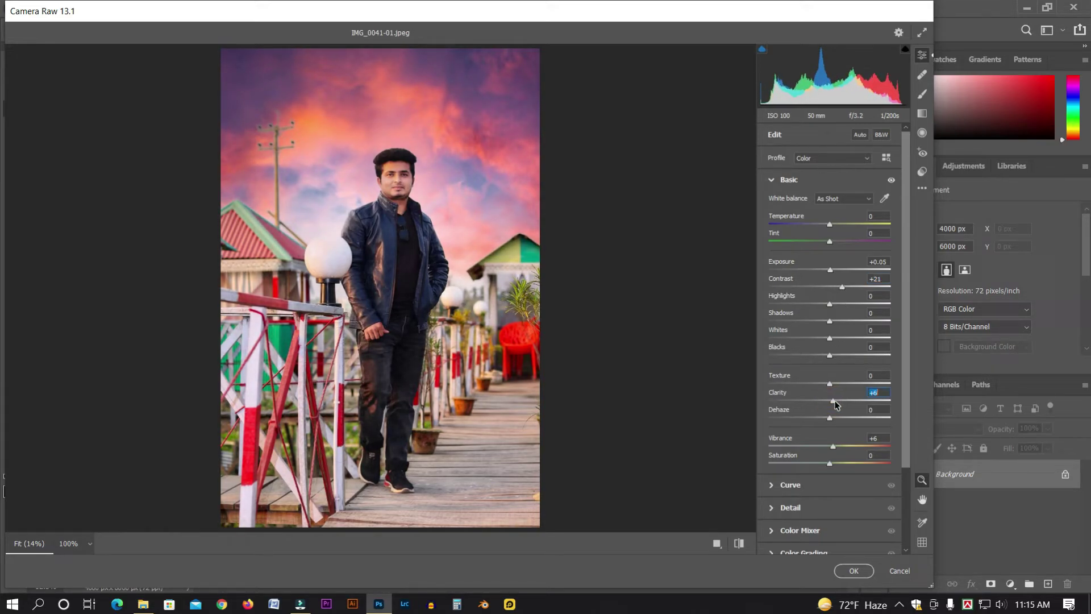
left_click(854, 573)
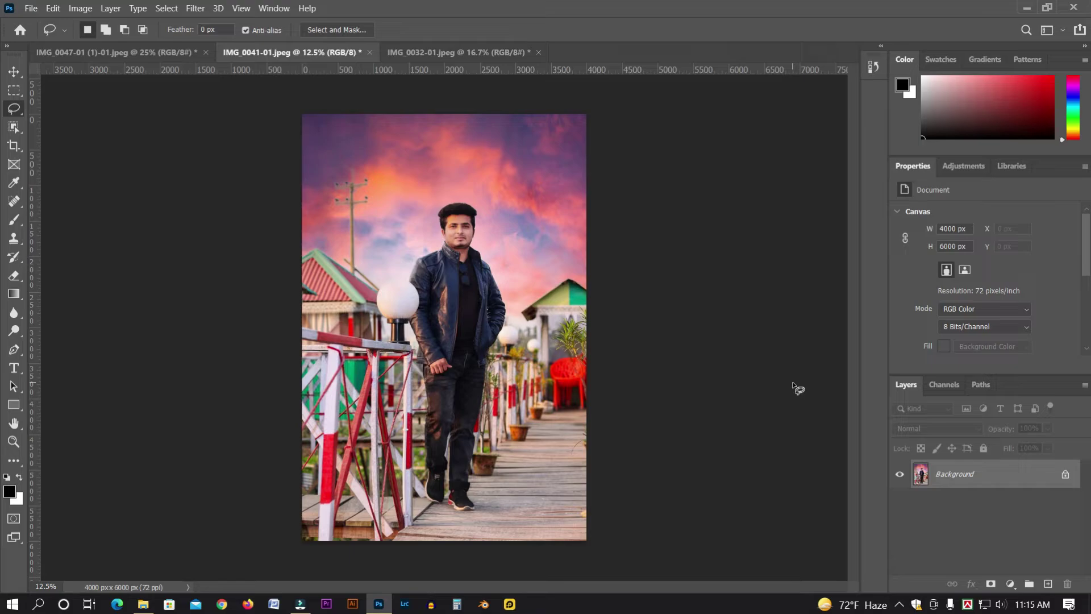
Remove the utility pole's tip and upper crossarm from the sky with a 122 px Spot Healing Brush
key("ctrl+plus")
key("ctrl+plus")
key("ctrl+plus")
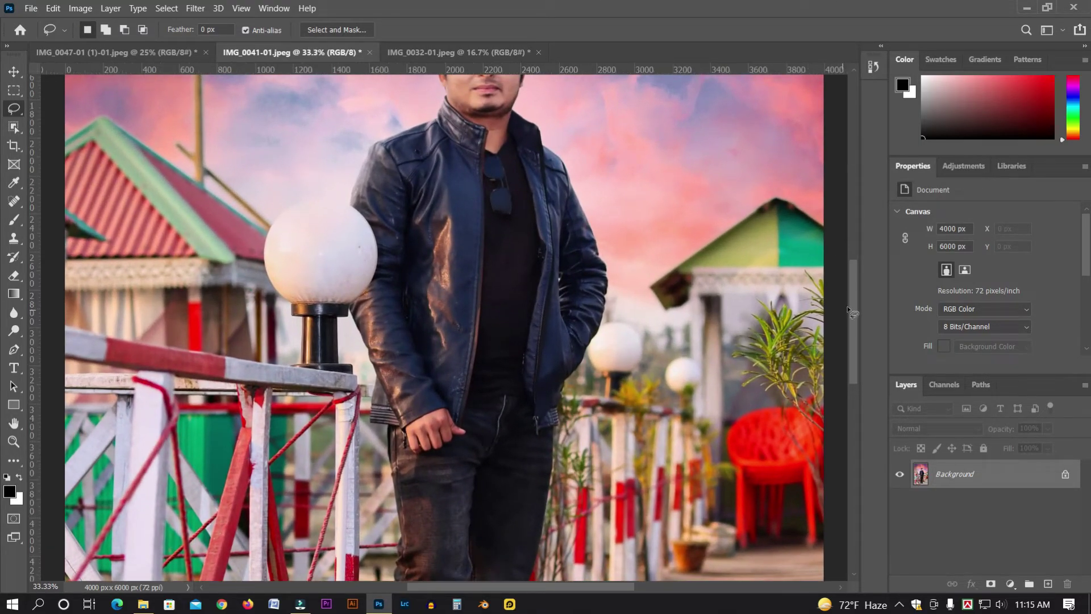
left_click_drag(853, 315, 851, 253)
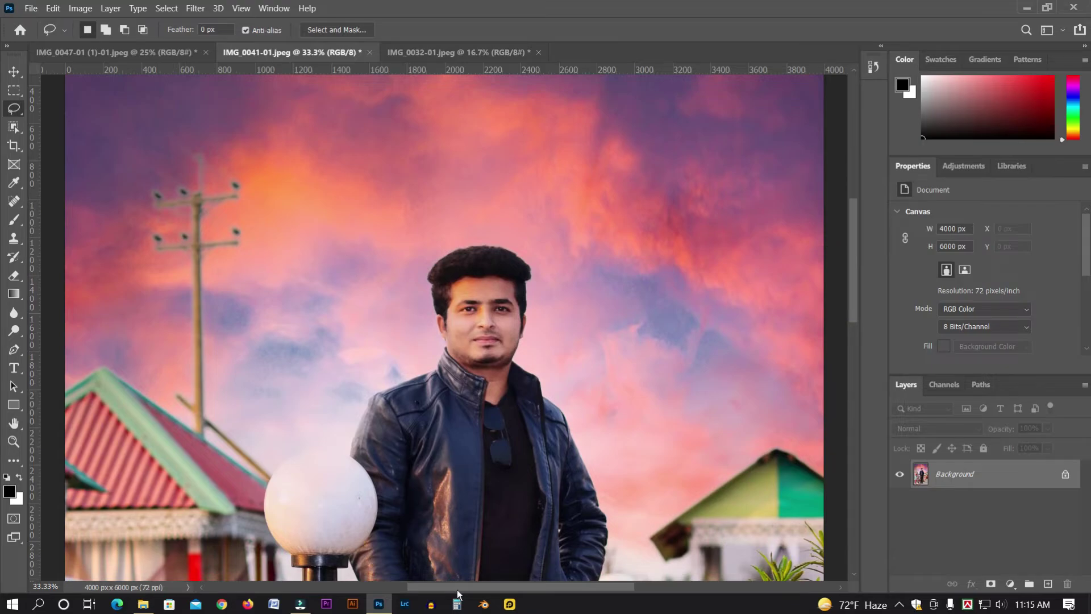
left_click(14, 202)
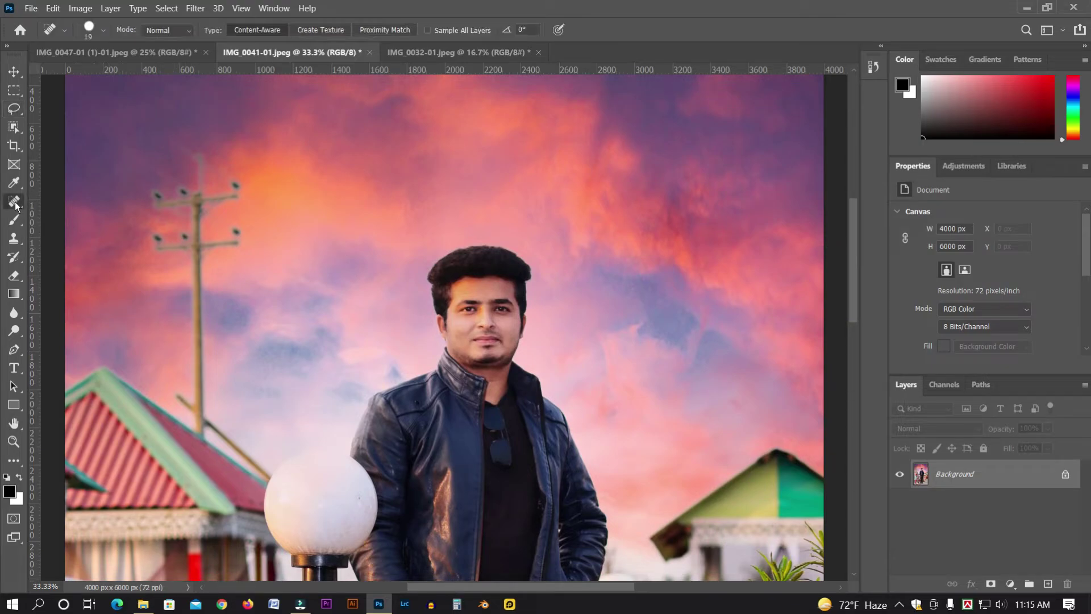
right_click(15, 204)
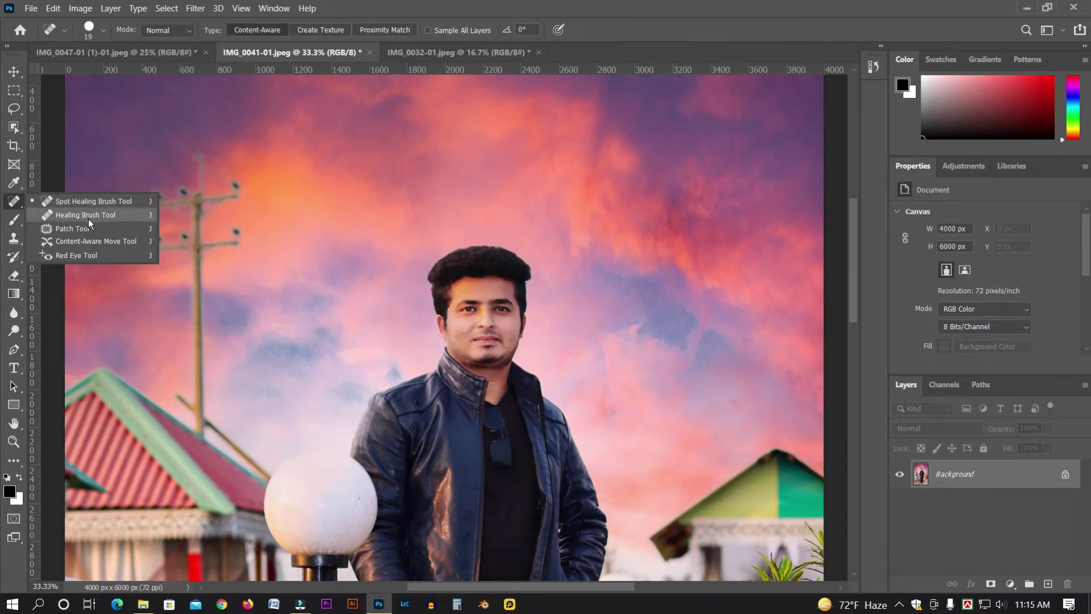
left_click(107, 201)
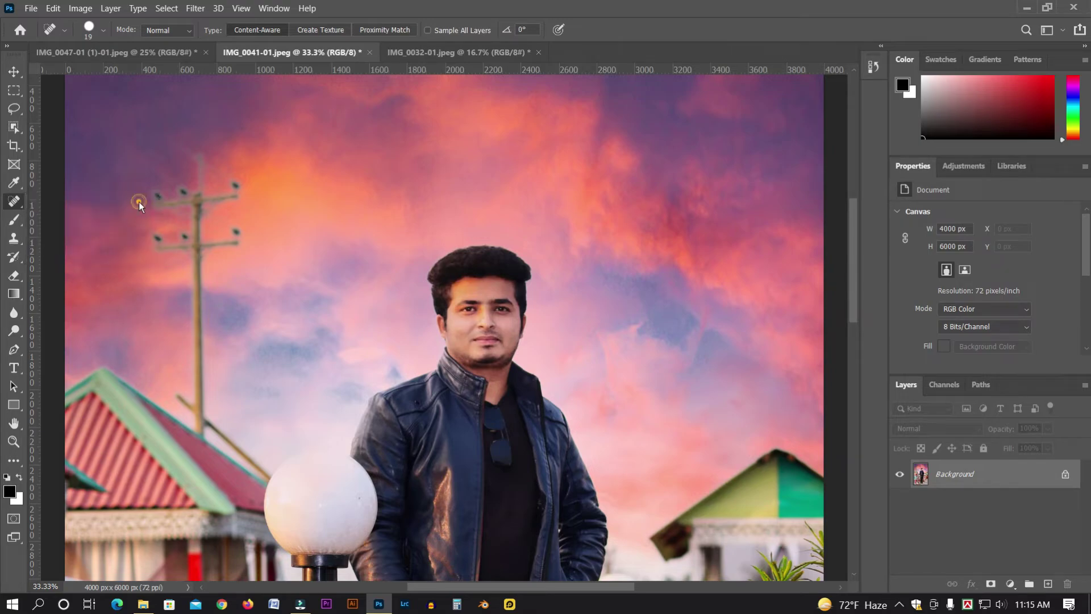
right_click(246, 170)
double_click(382, 182)
type("122")
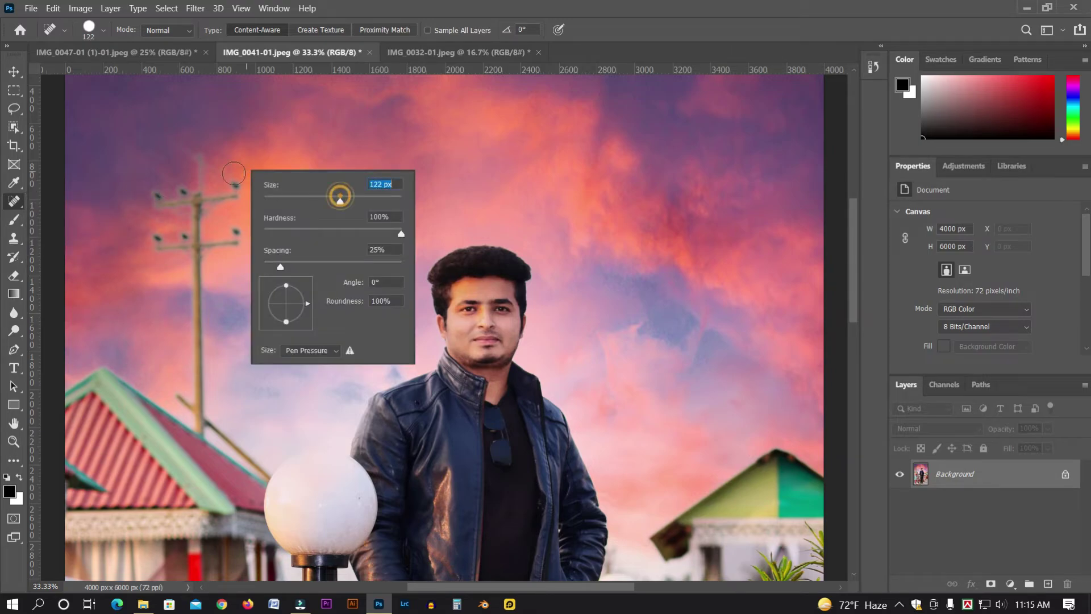
left_click(202, 162)
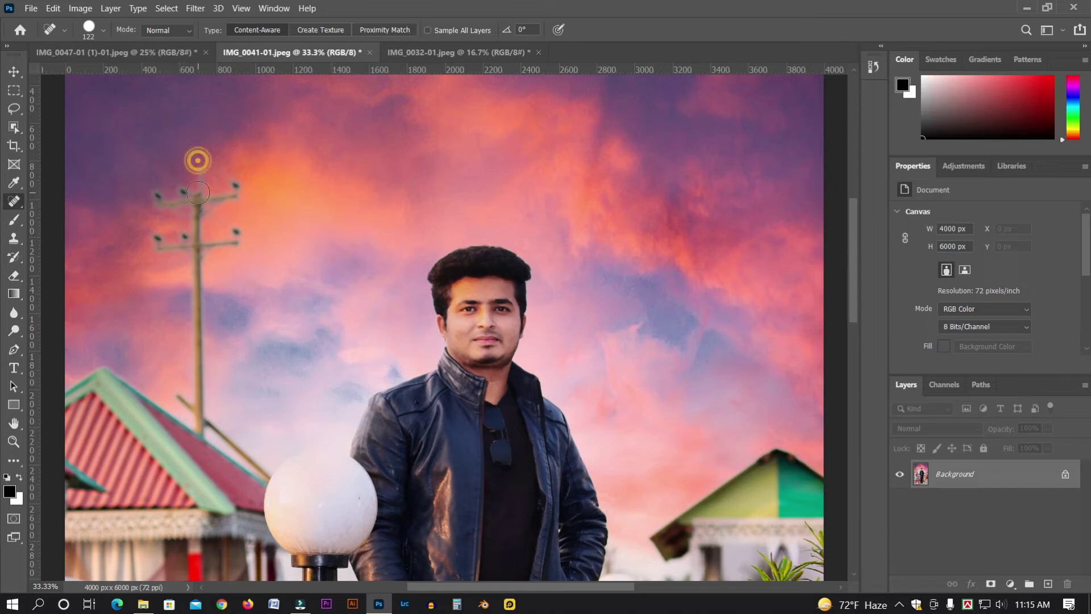
left_click(230, 200)
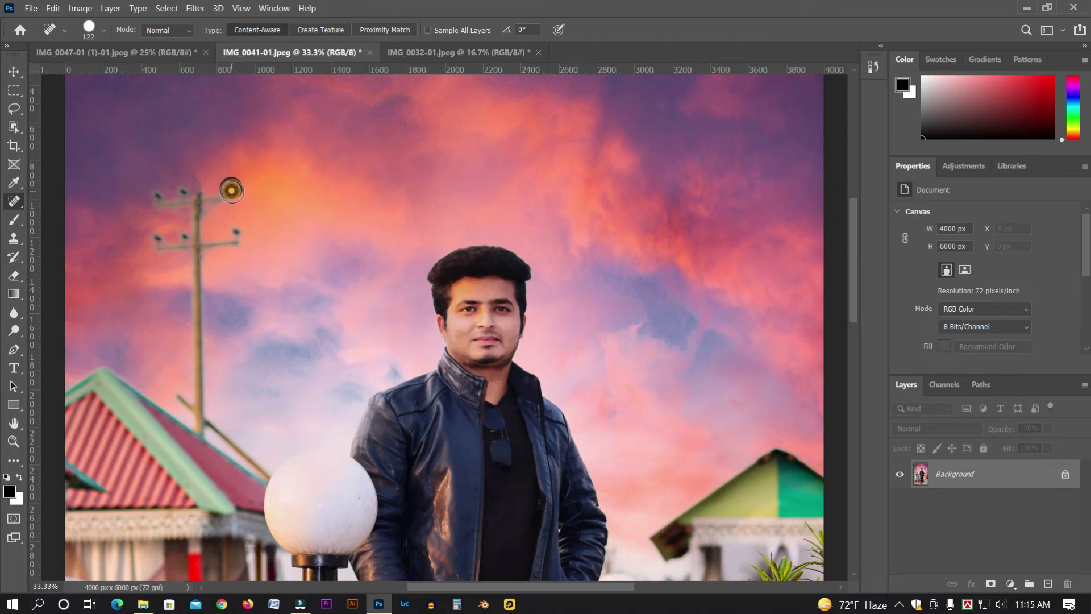
left_click(221, 193)
left_click(153, 198)
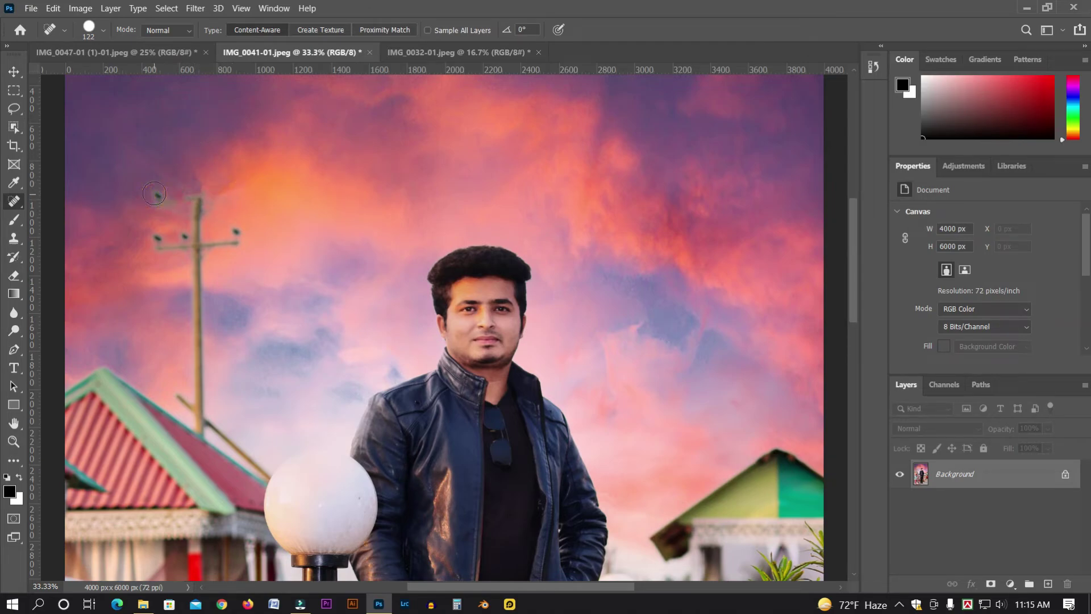
left_click(183, 196)
Heal away the lower crossarm and the remaining pole down to the red roof, retouching the leftover streak
mouse_move(195, 196)
left_mouse_down()
mouse_move(196, 327)
mouse_move(170, 233)
mouse_move(188, 239)
left_mouse_up()
left_click_drag(199, 313, 202, 427)
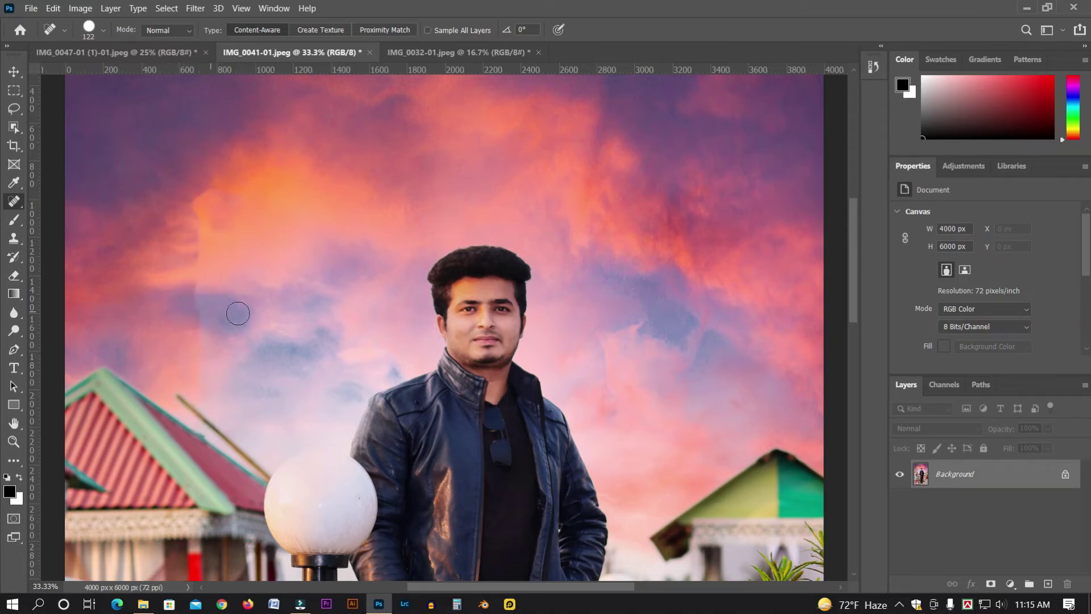
left_click(209, 361)
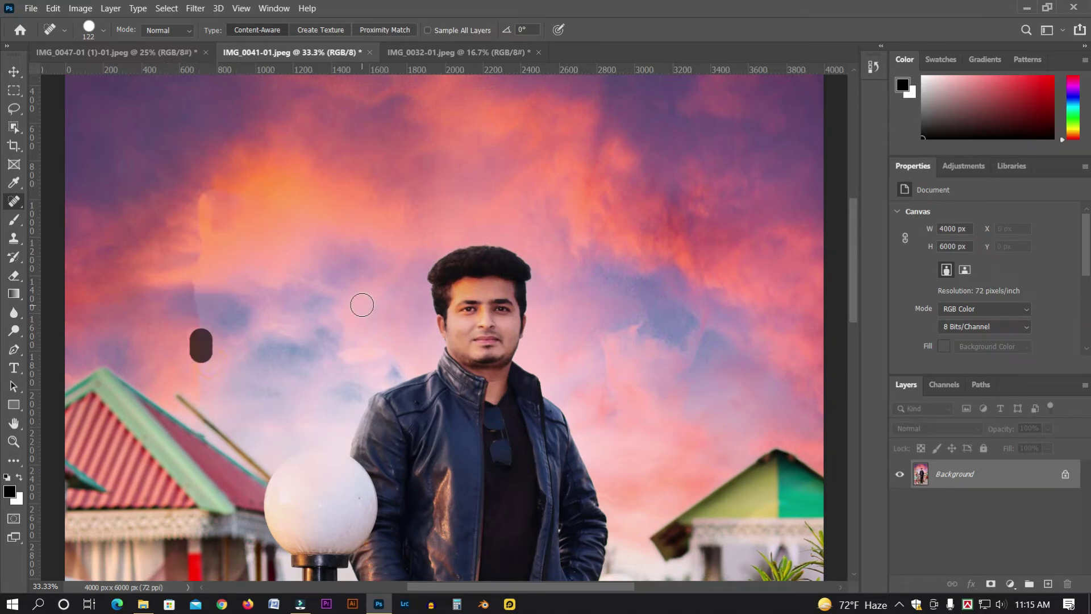
Save the finished photo as a JPEG with Quality 12 (Maximum) and the Baseline ("Standard") format
key("ctrl+minus")
key("ctrl+minus")
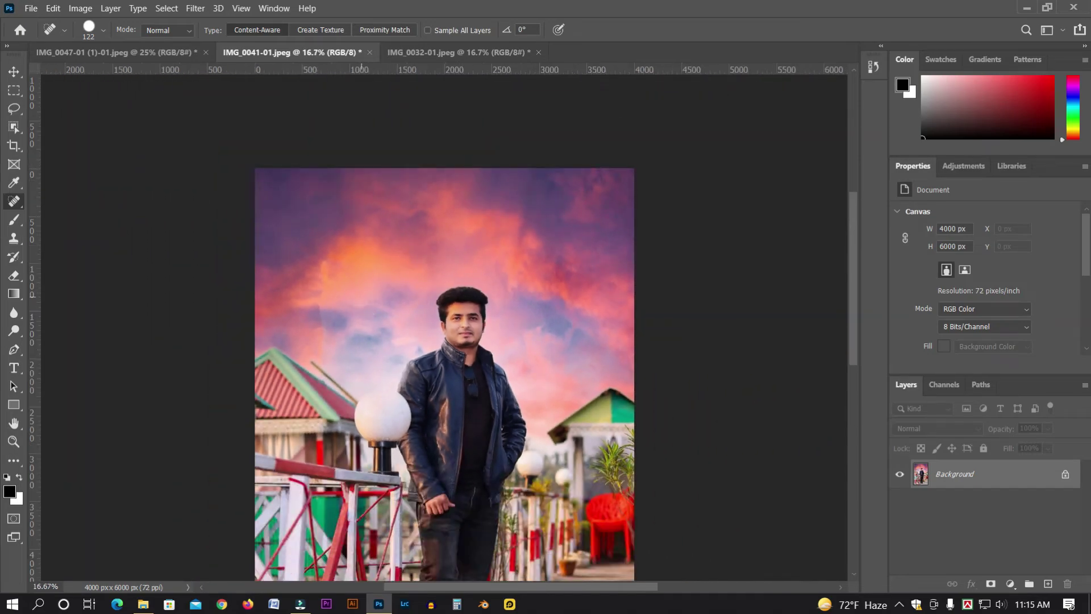
key("ctrl+minus")
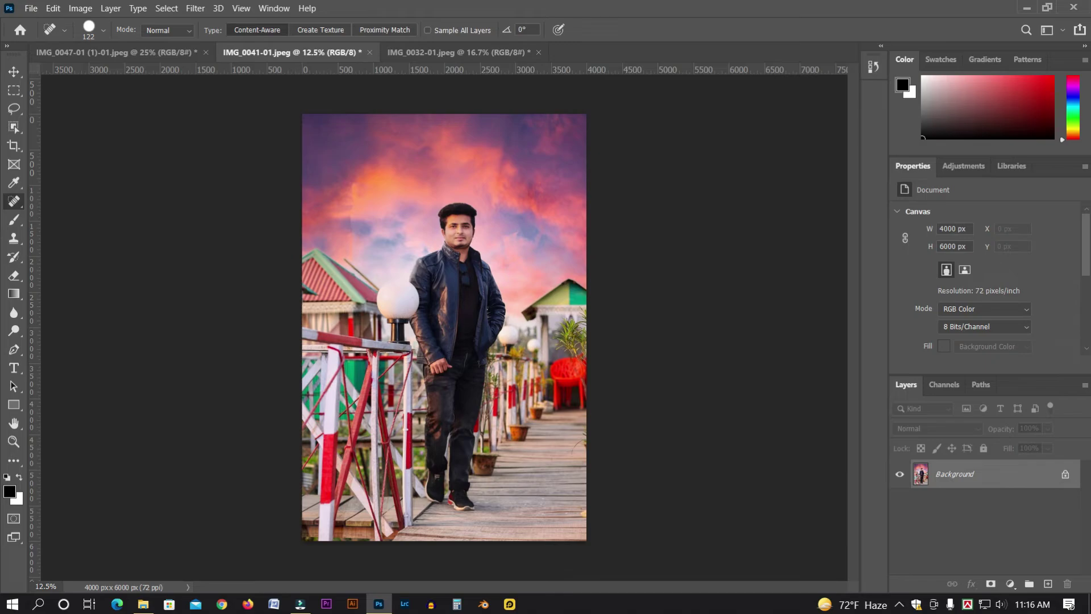
left_click(29, 9)
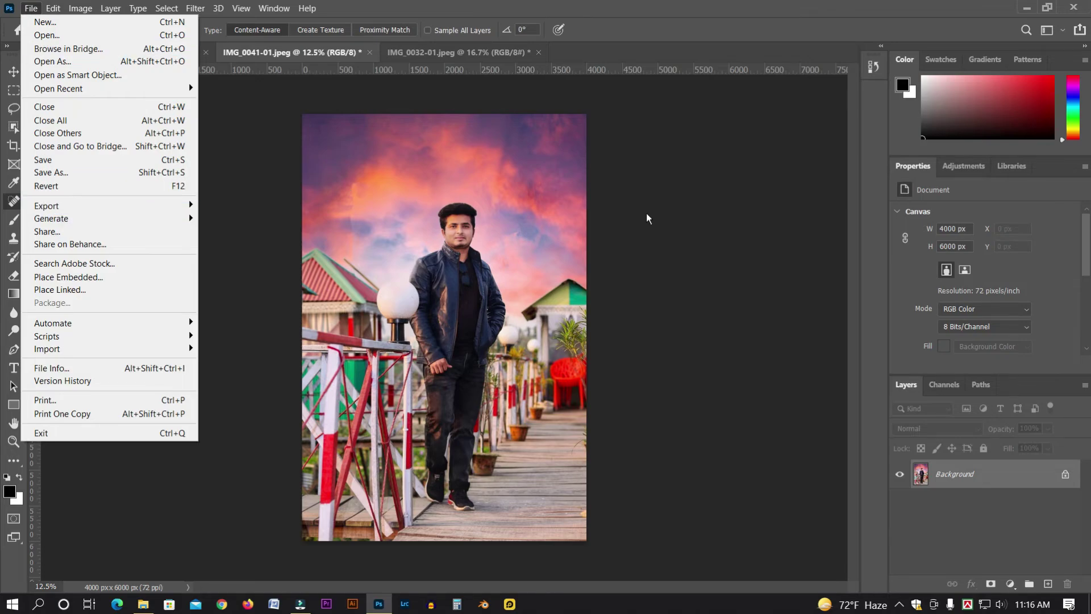
key("ctrl+s")
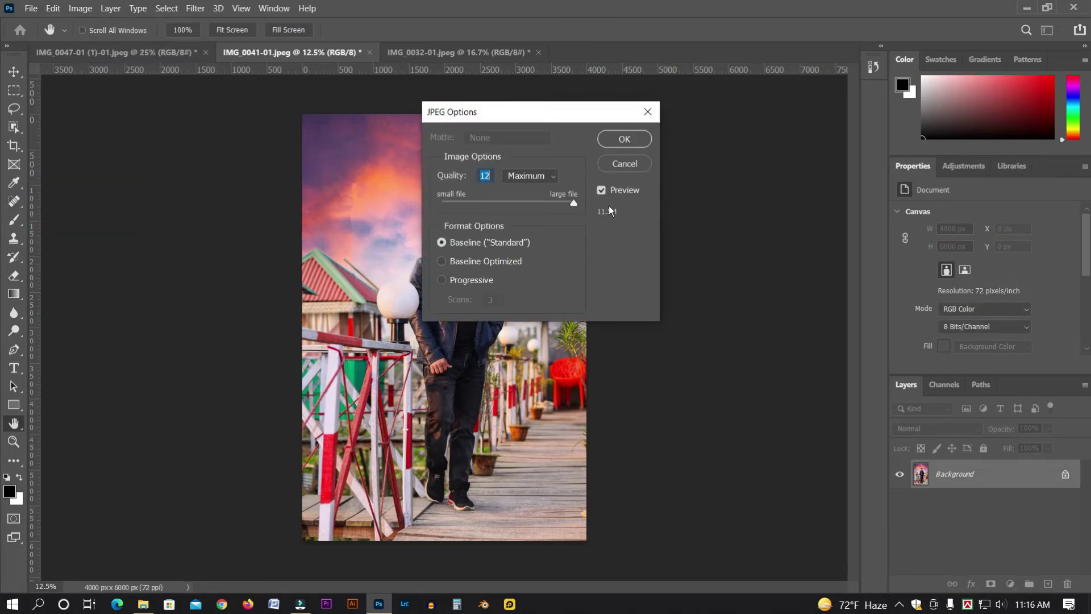
left_click(624, 139)
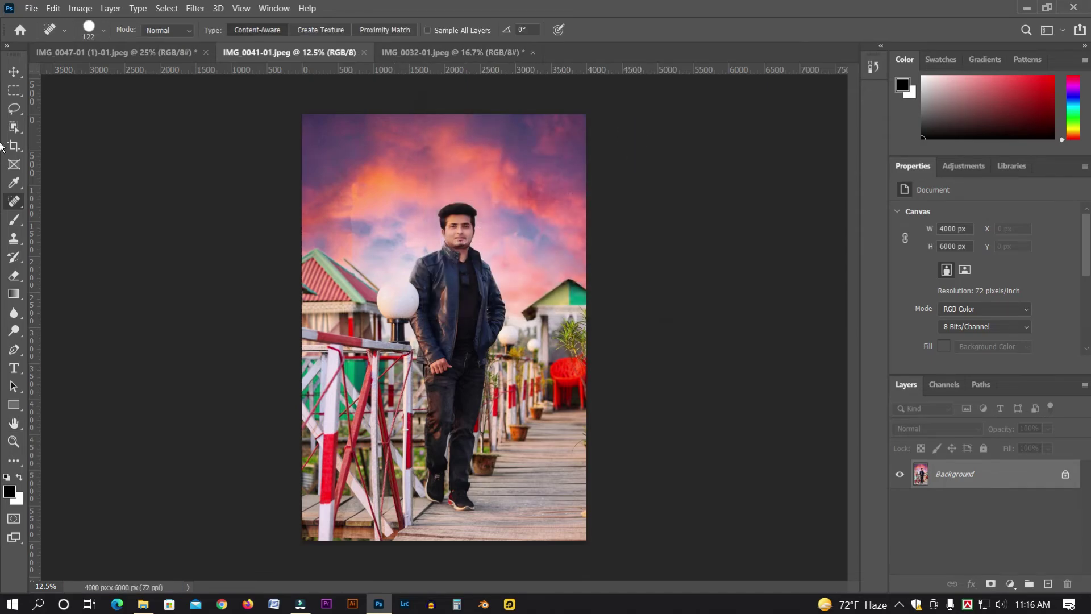